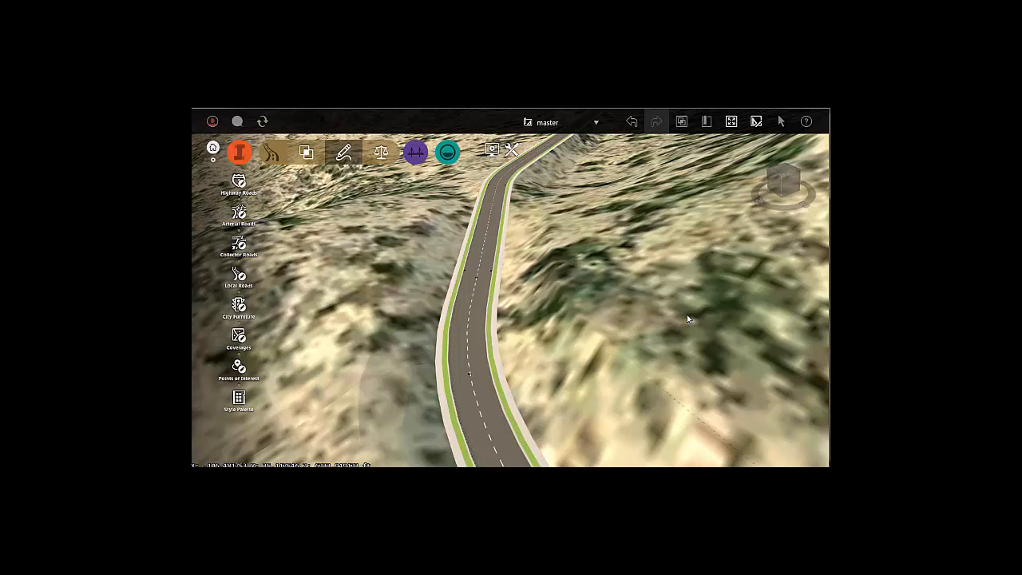
Check which drainage and culvert commands are available for the design road.
click(489, 247)
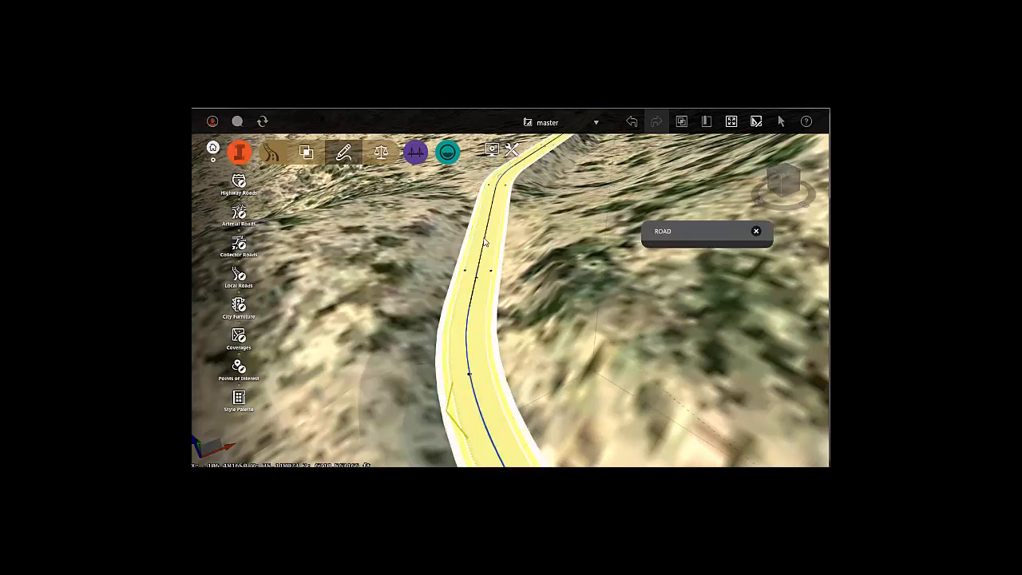
right_click(490, 247)
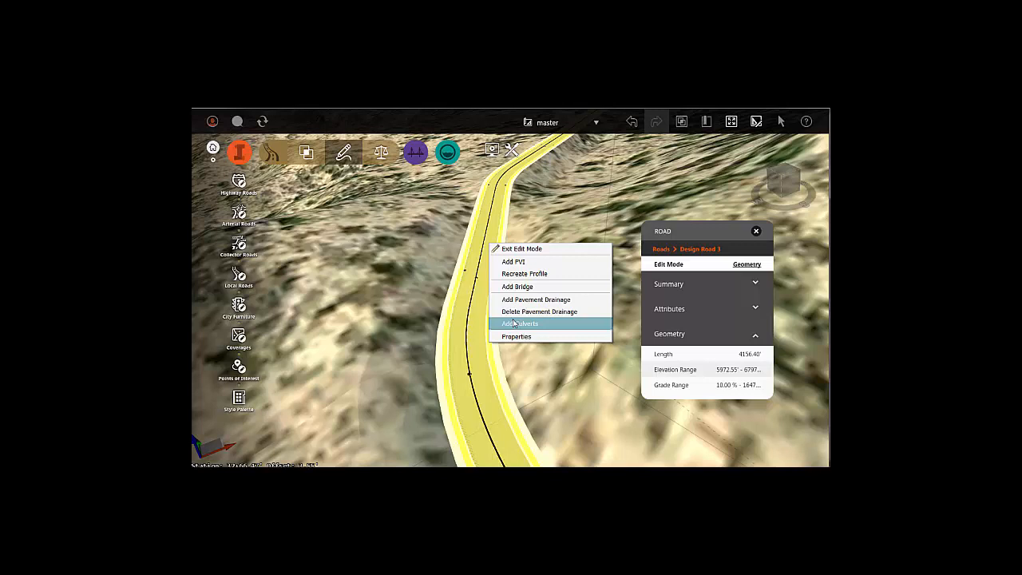
click(631, 341)
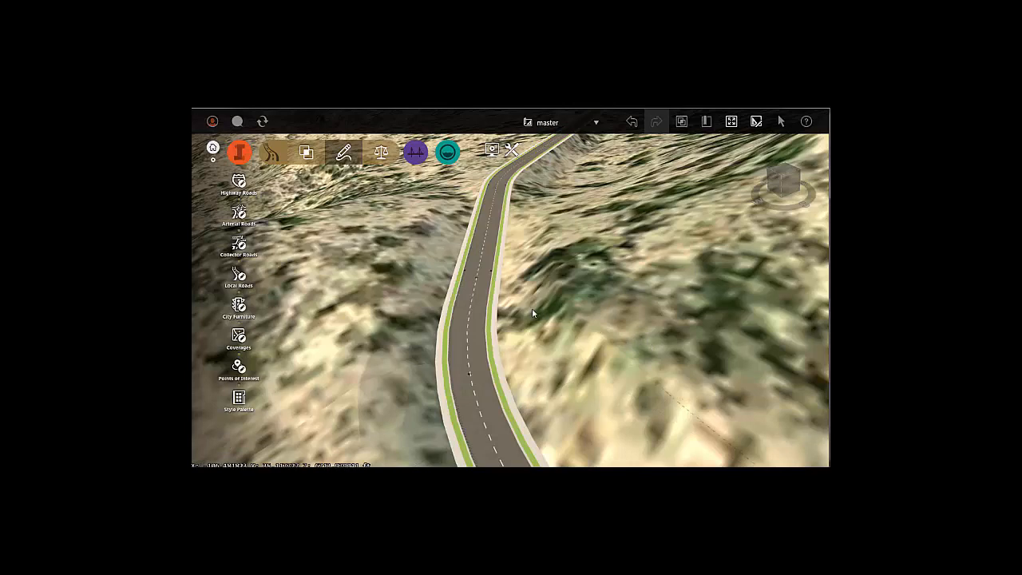
scroll(533, 309, up, 4)
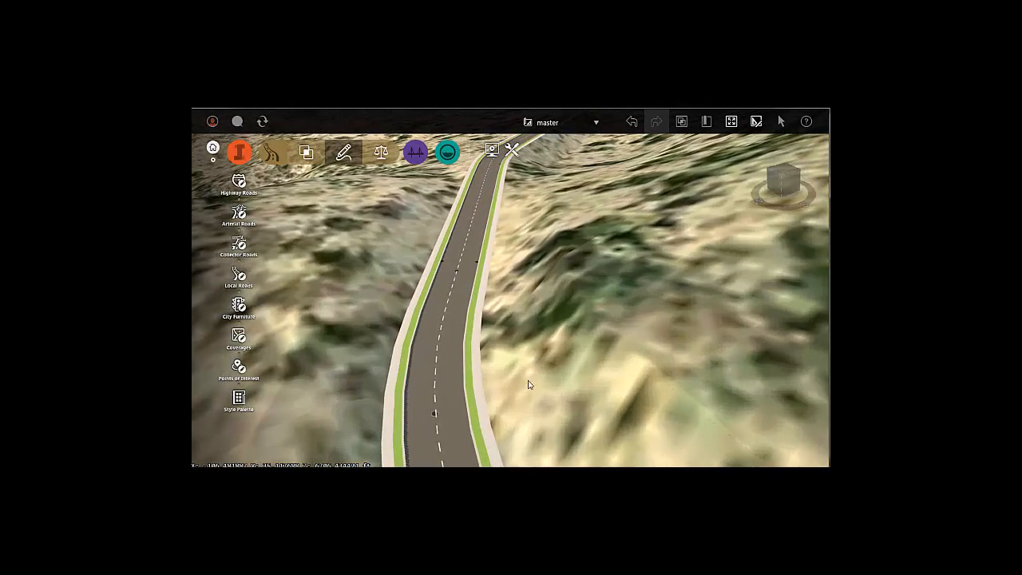
middle_drag(526, 365, 530, 323)
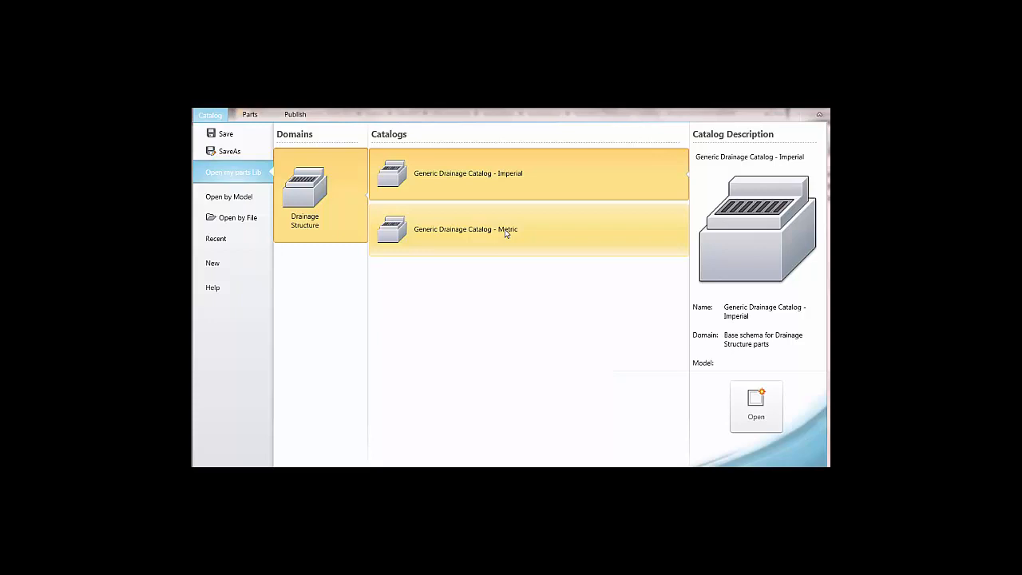
Switch to the parts editor and open the recently used Generic Drainage Catalog - Imperial.
click(217, 241)
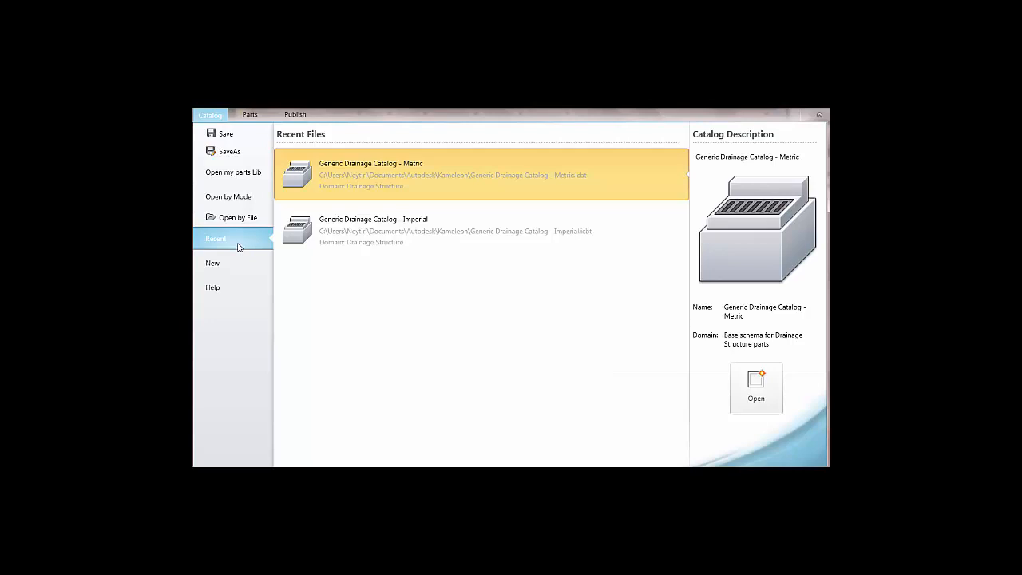
double_click(349, 231)
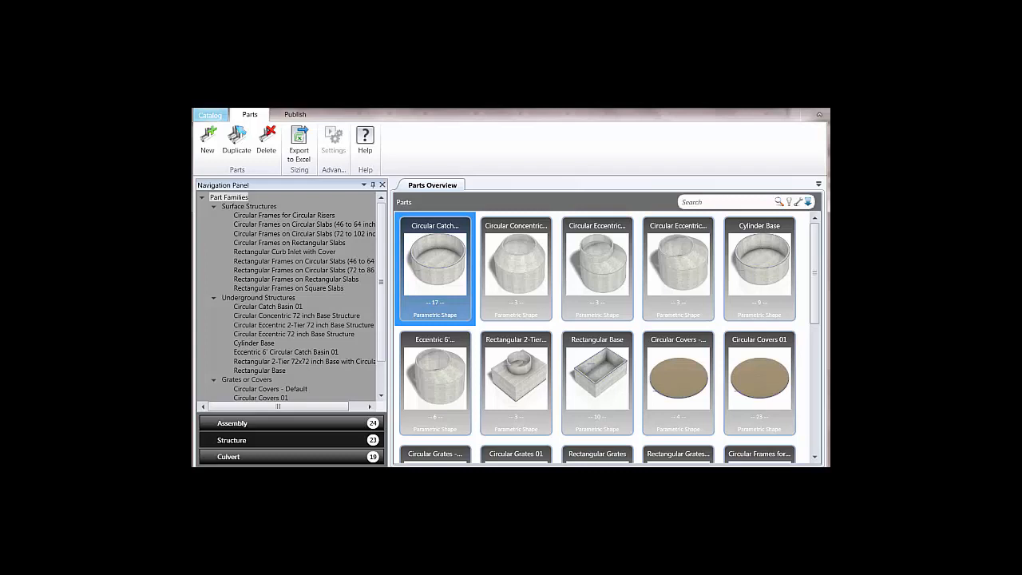
Browse the catalog's surface structures, underground structures, grates or covers, and the assembly group's inlet or access structures.
click(241, 207)
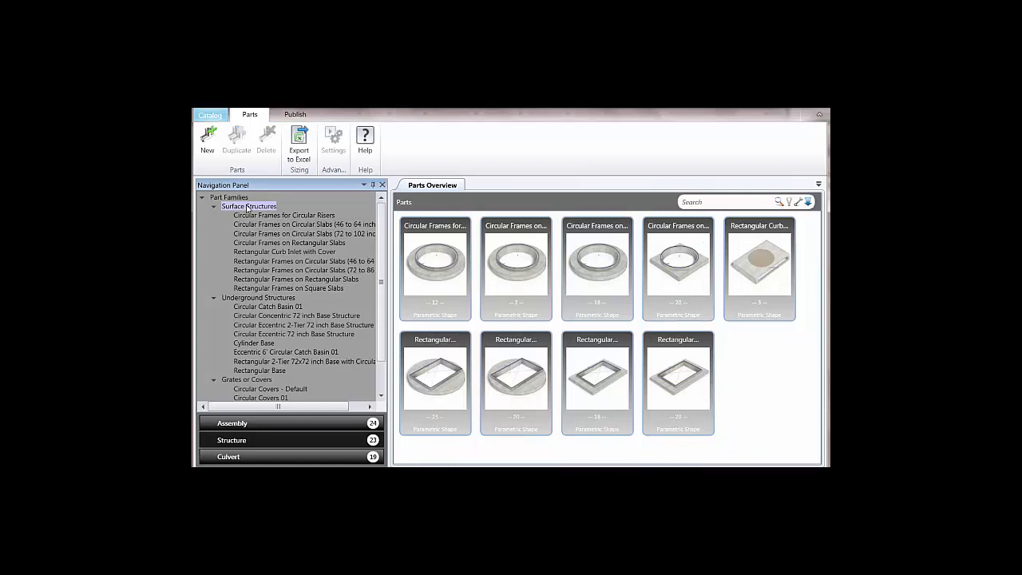
click(262, 298)
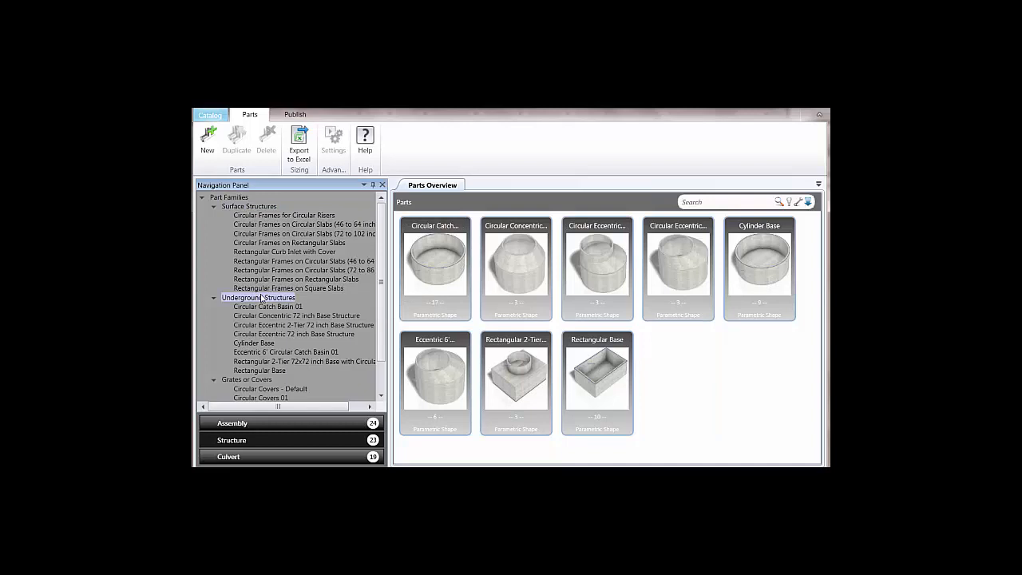
click(272, 380)
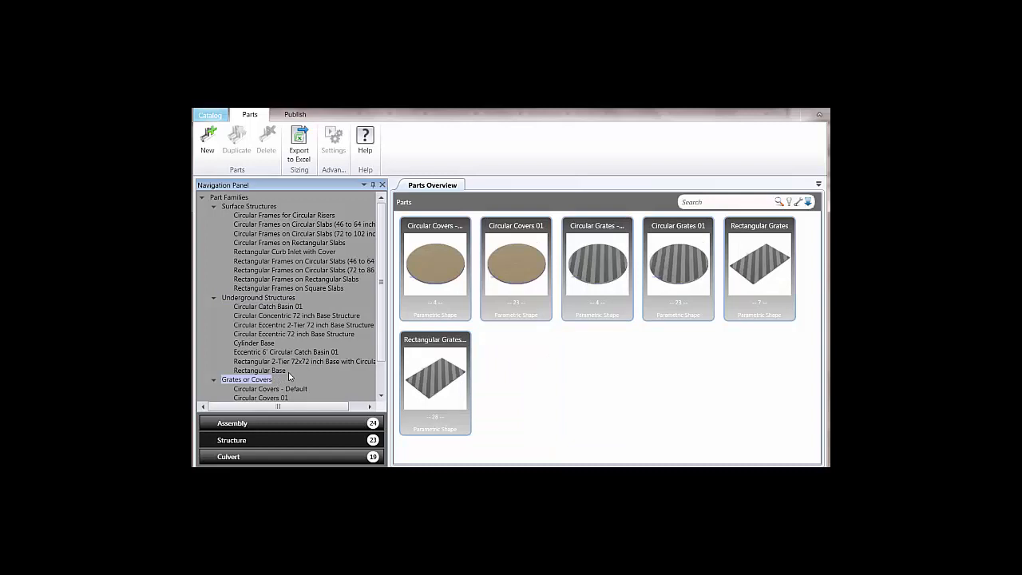
click(260, 423)
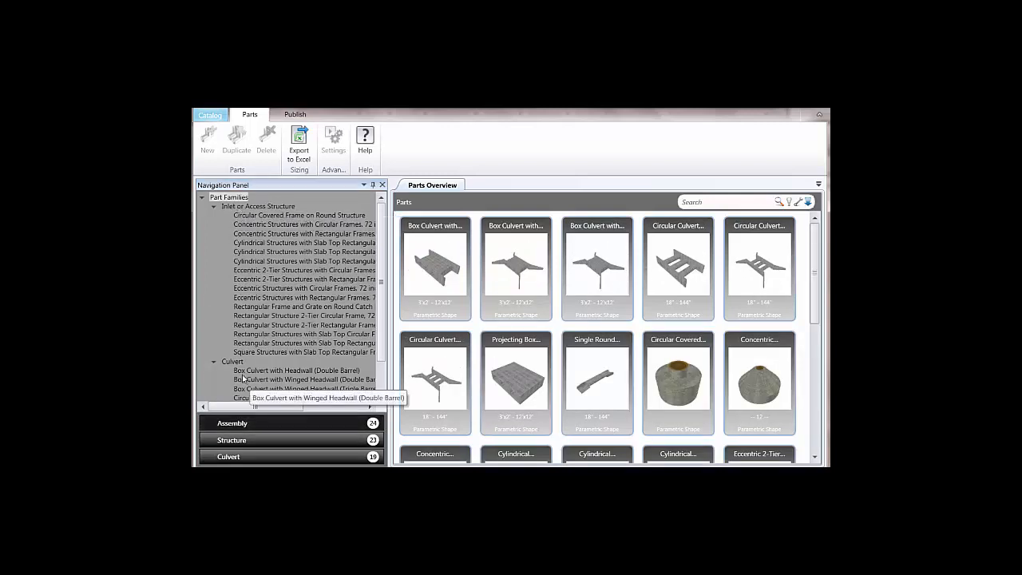
click(258, 207)
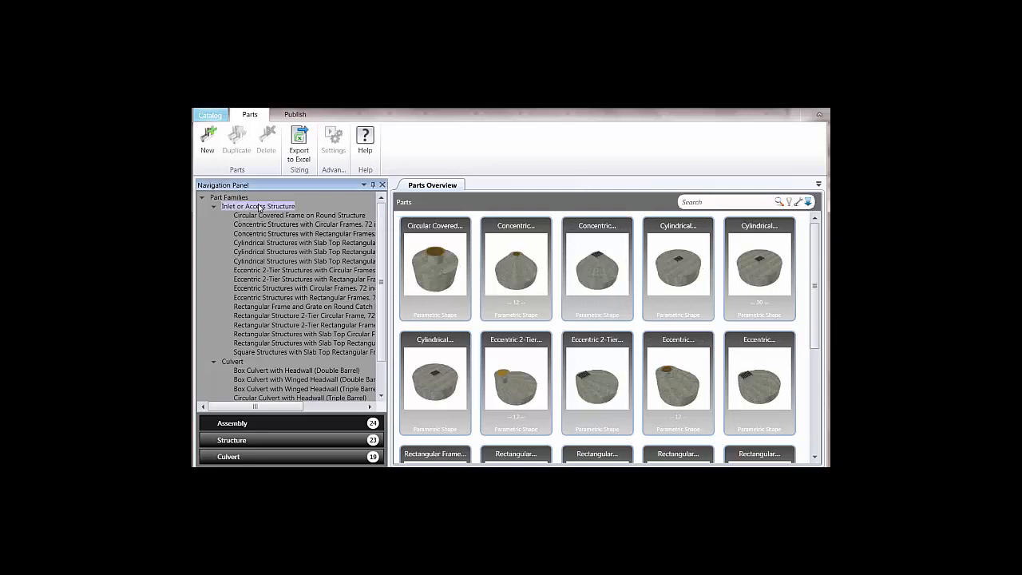
click(231, 440)
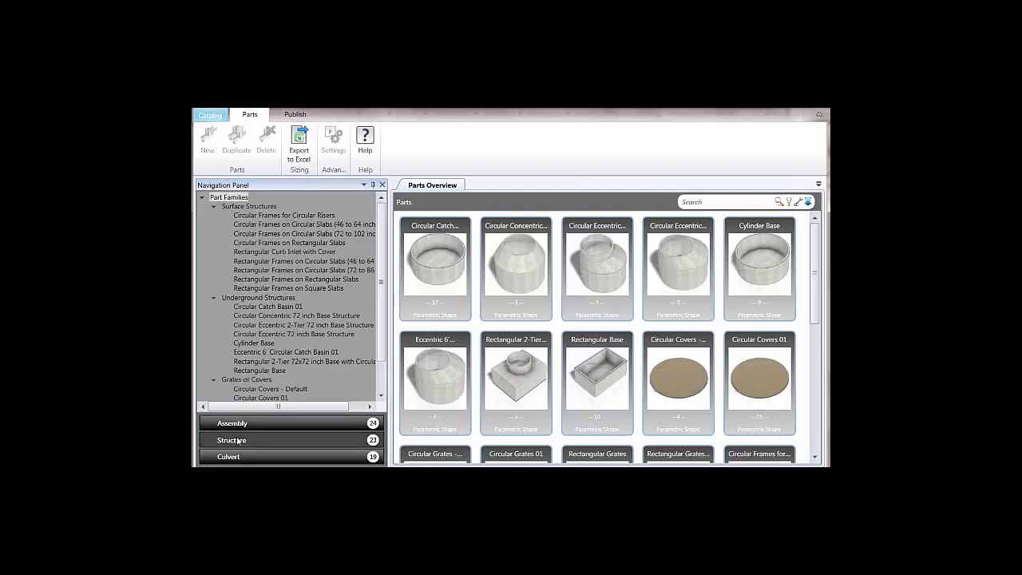
Duplicate the Rectangular Curb Inlet with Cover surface structure and name the copy My Rectangular Curb Inlet with Cover.
click(245, 207)
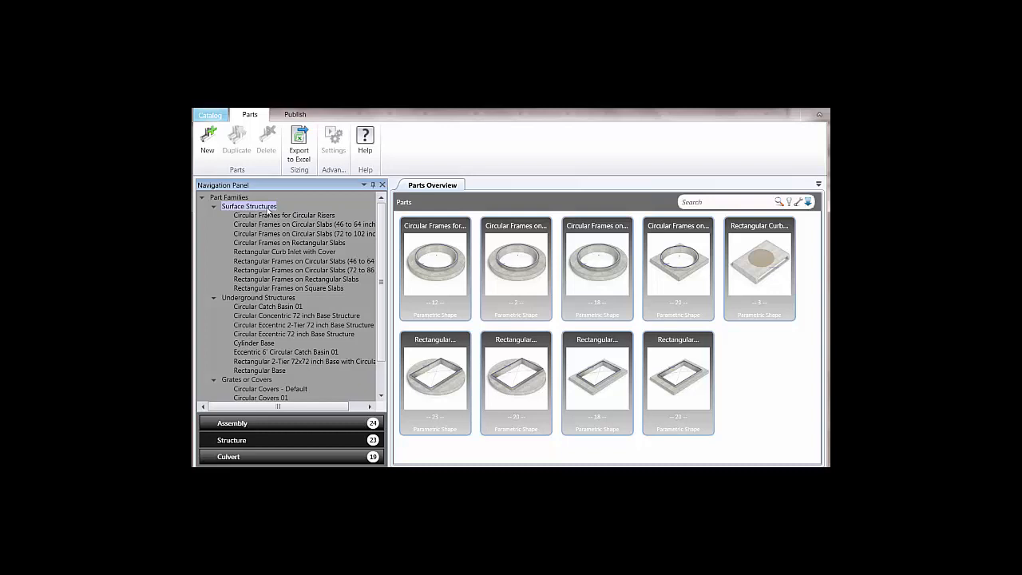
click(270, 252)
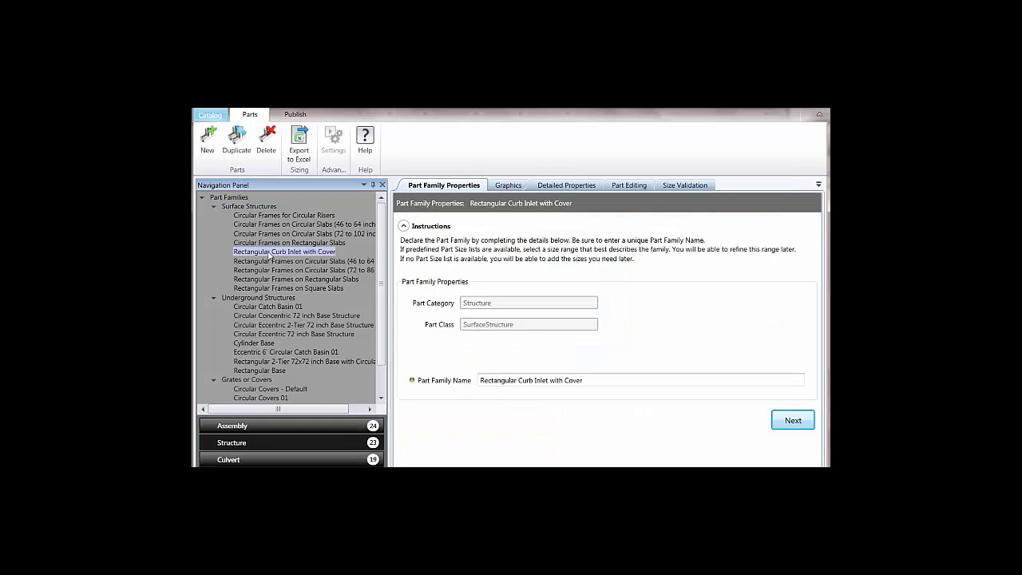
right_click(270, 254)
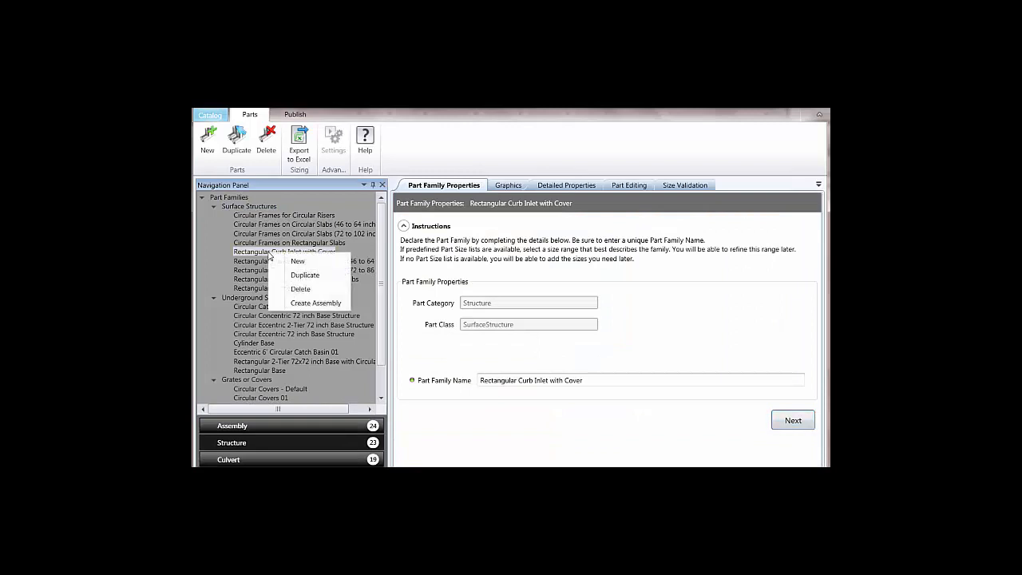
click(302, 275)
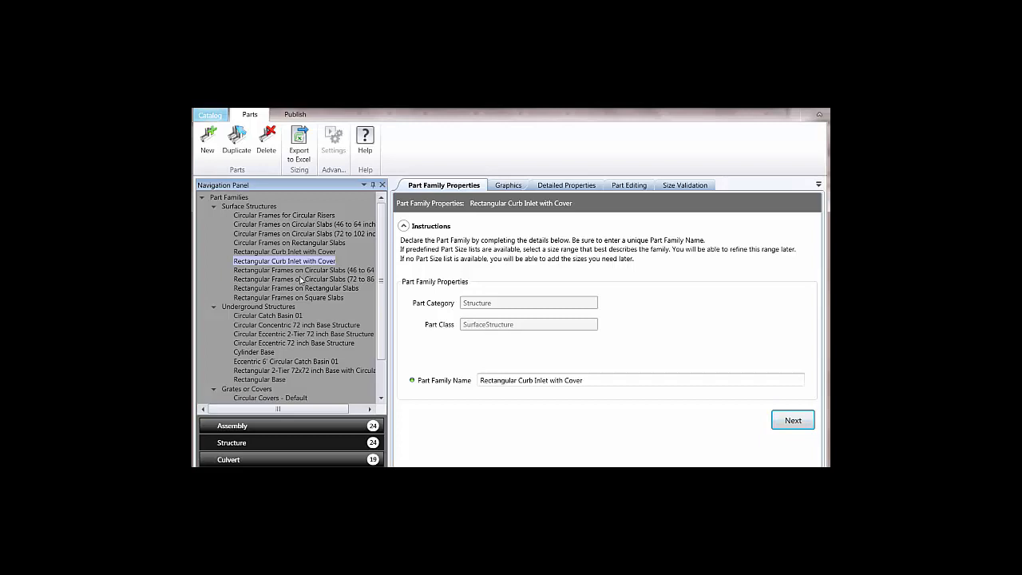
click(482, 380)
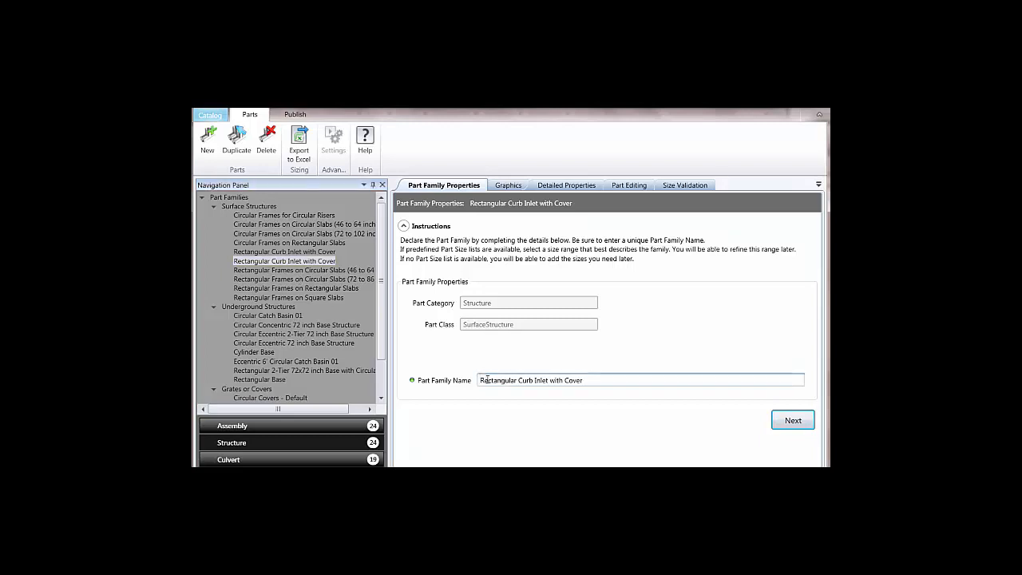
text(My)
click(791, 421)
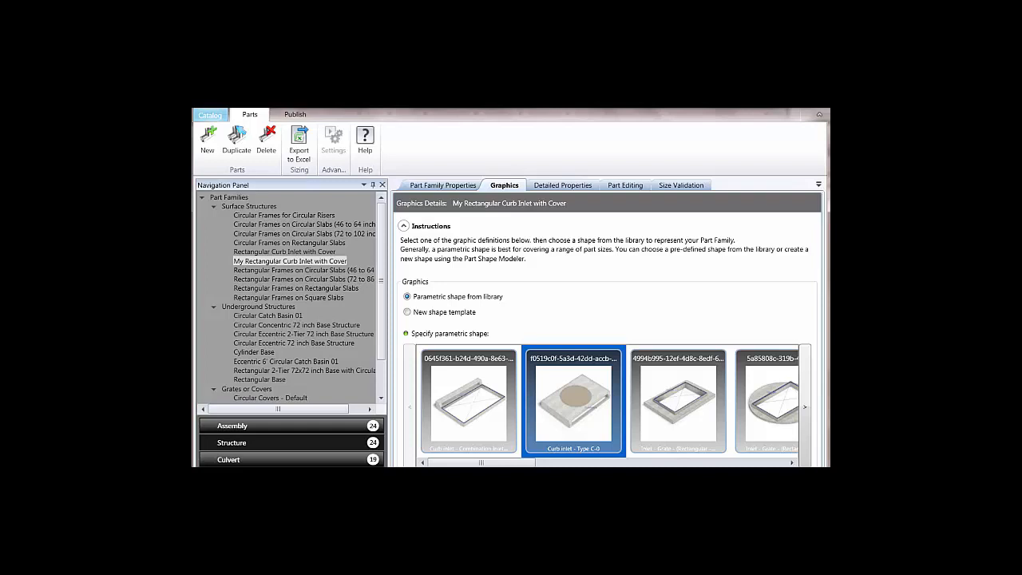
Set the new part family's compatible standard to NYSDOT and proceed to editing its part sizes.
click(583, 187)
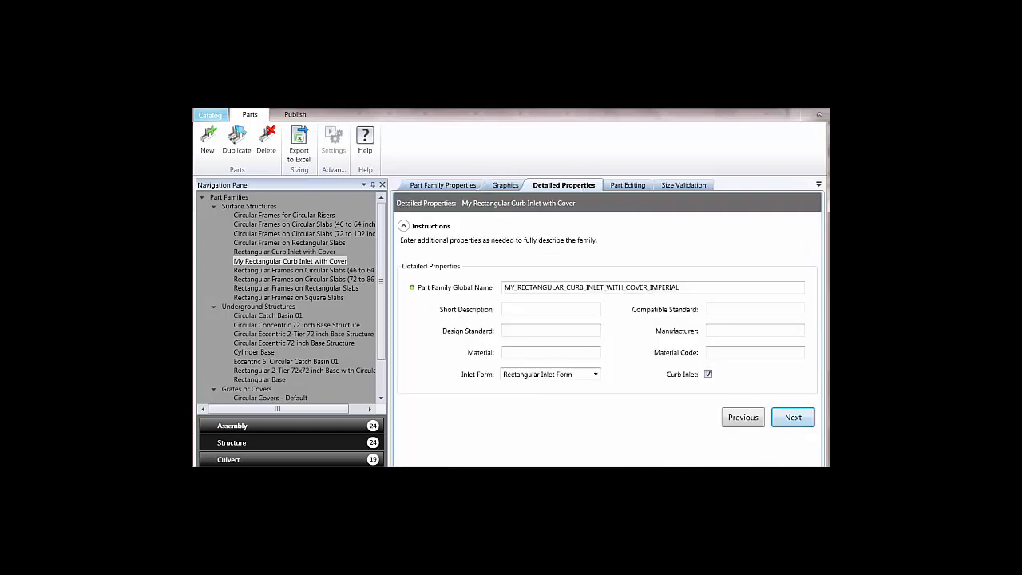
click(735, 309)
text(NYSDOT)
click(792, 417)
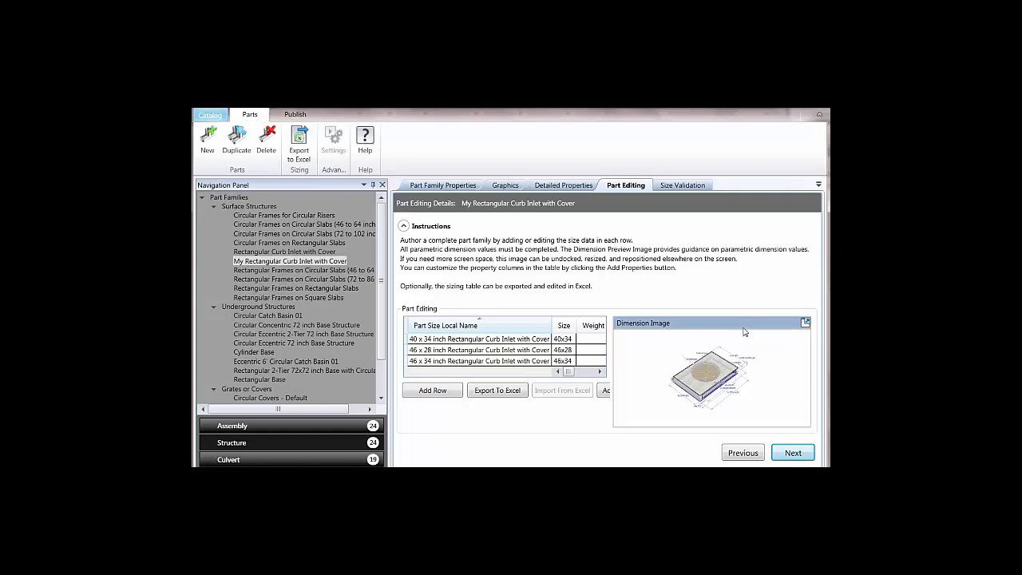
Undock the dimension image from the size table and rename the first size as 34 x 34 inch Rectangular Curb Inlet with Cover.
drag(742, 328, 244, 184)
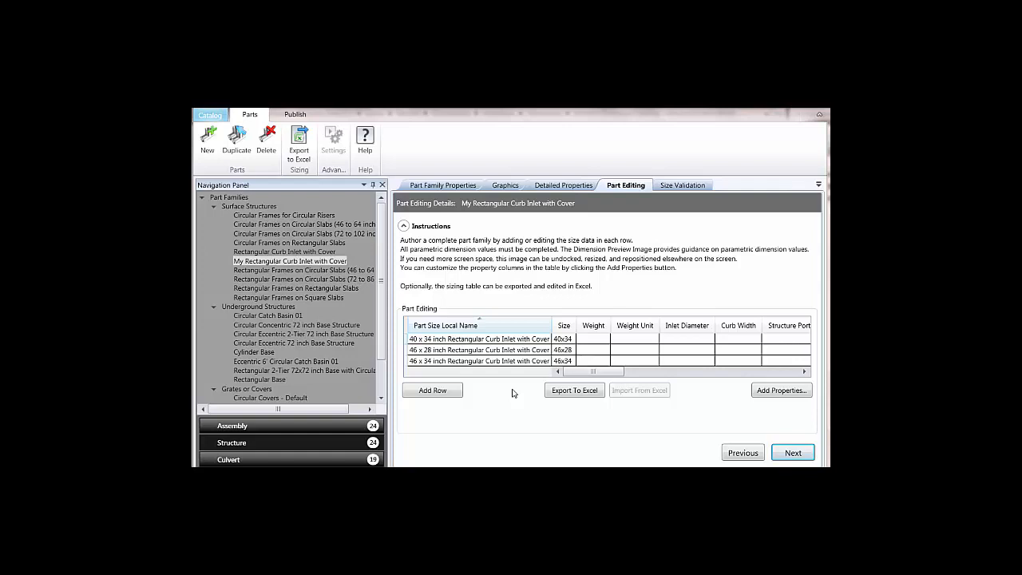
mouse_move(576, 376)
mouse_down()
mouse_move(773, 389)
mouse_move(571, 380)
mouse_up()
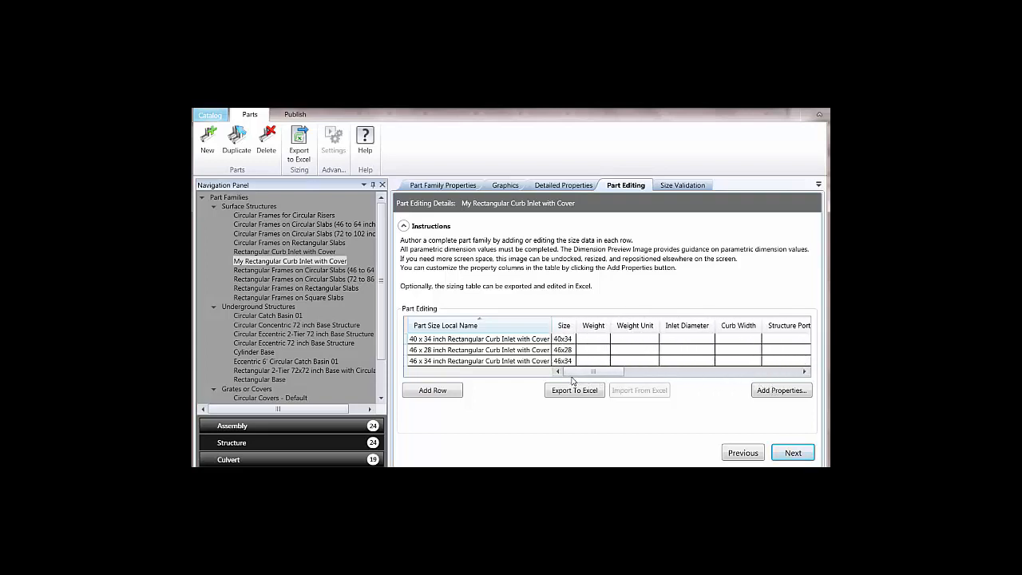
click(421, 340)
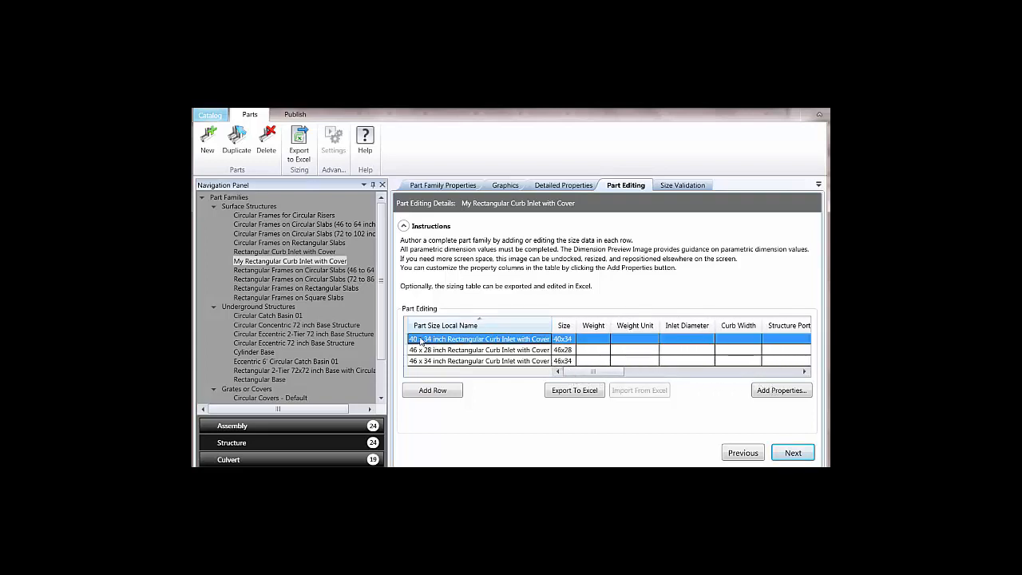
click(431, 339)
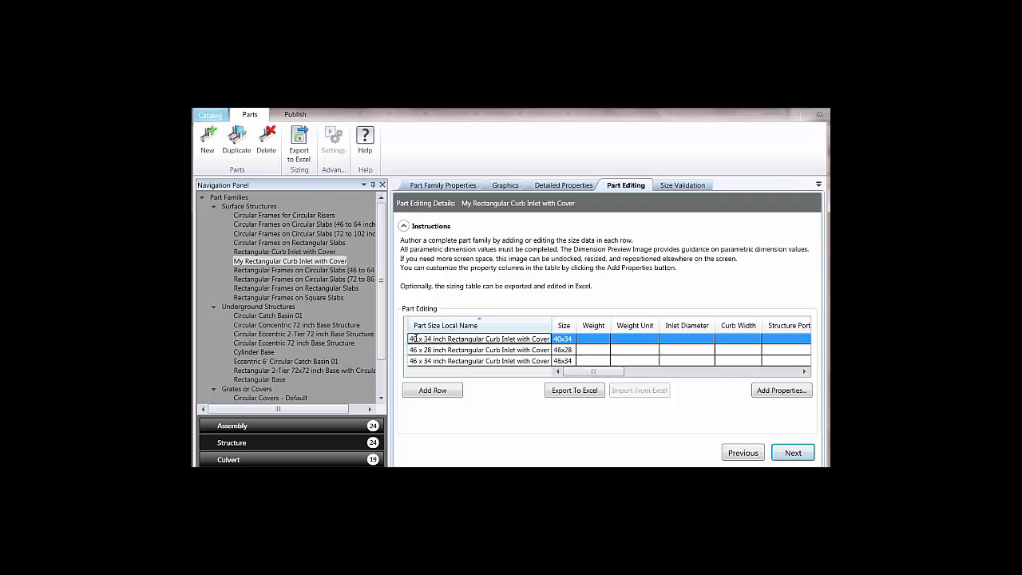
drag(421, 338, 407, 339)
text(34)
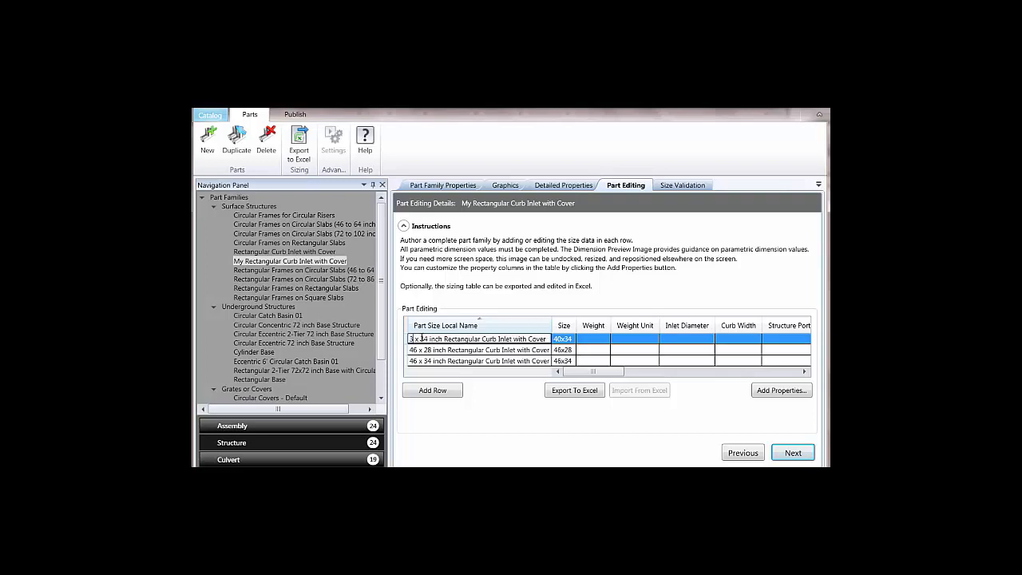
Set the size designation of the 34 x 34 inch curb inlet row to 34x34.
click(559, 342)
click(561, 339)
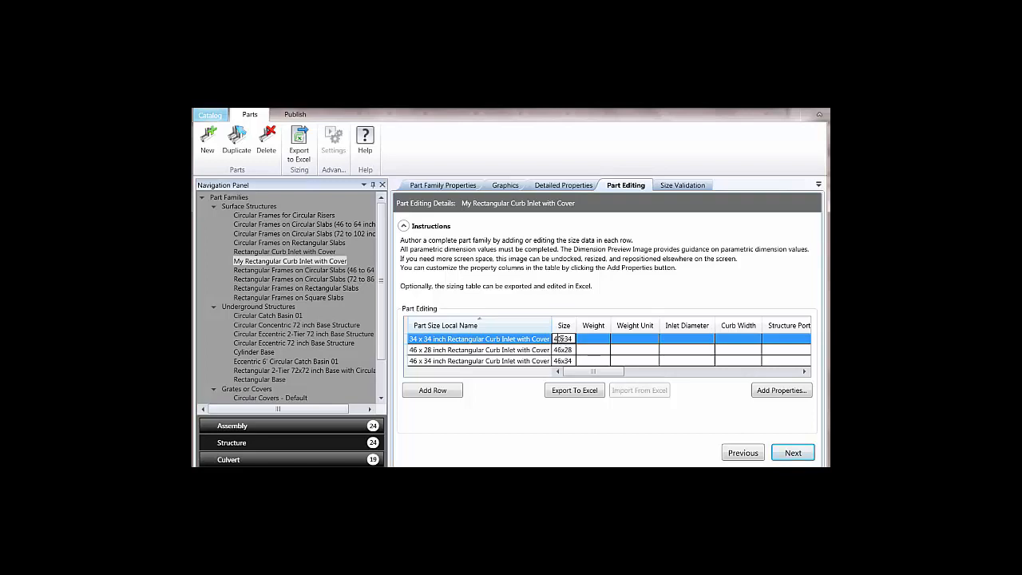
key(BackSpace)
key(BackSpace)
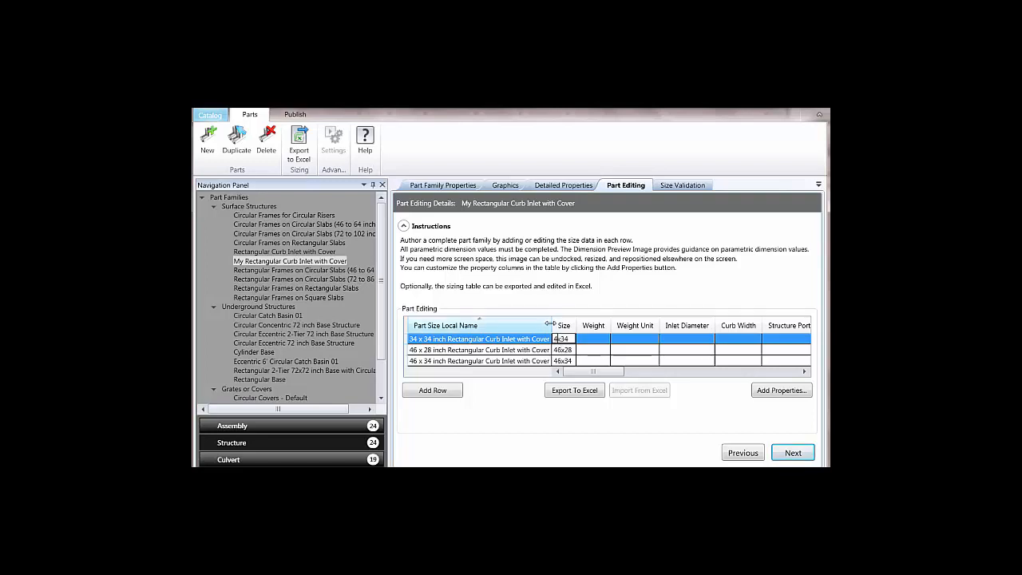
text(34)
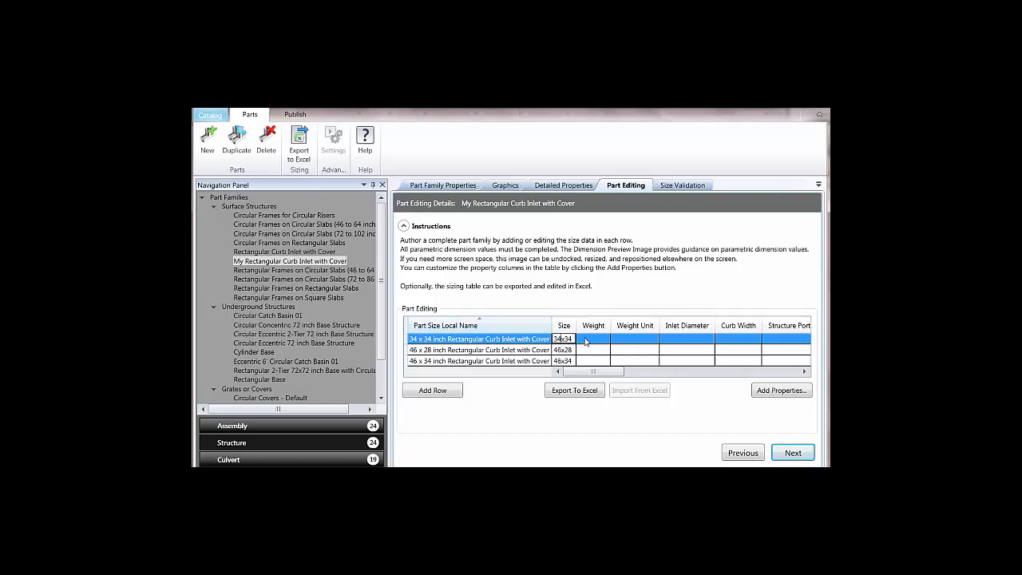
click(582, 339)
Set the SSLength of the 34 x 34 inch curb inlet row to 34.
drag(580, 374, 707, 380)
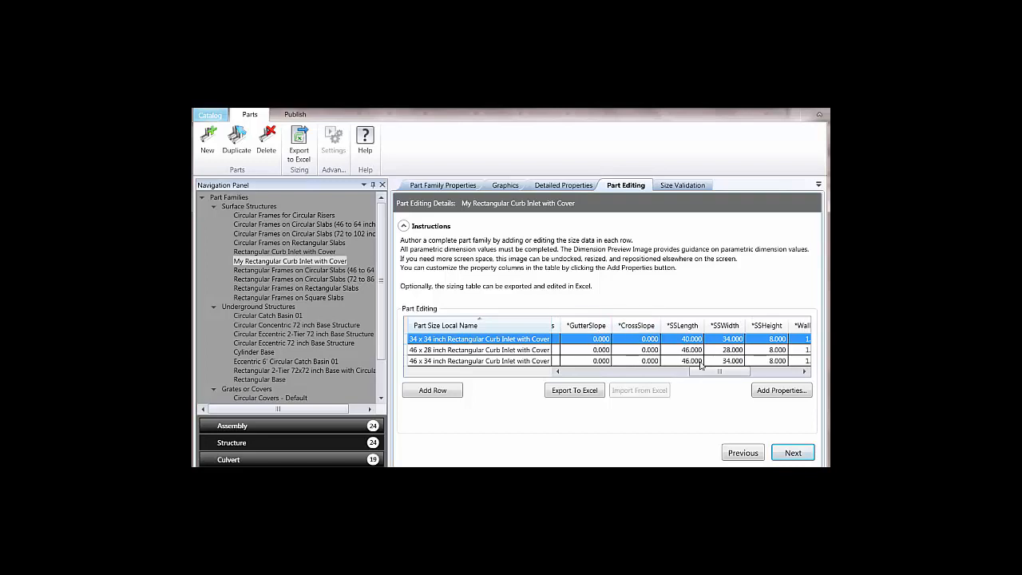
drag(715, 373, 725, 375)
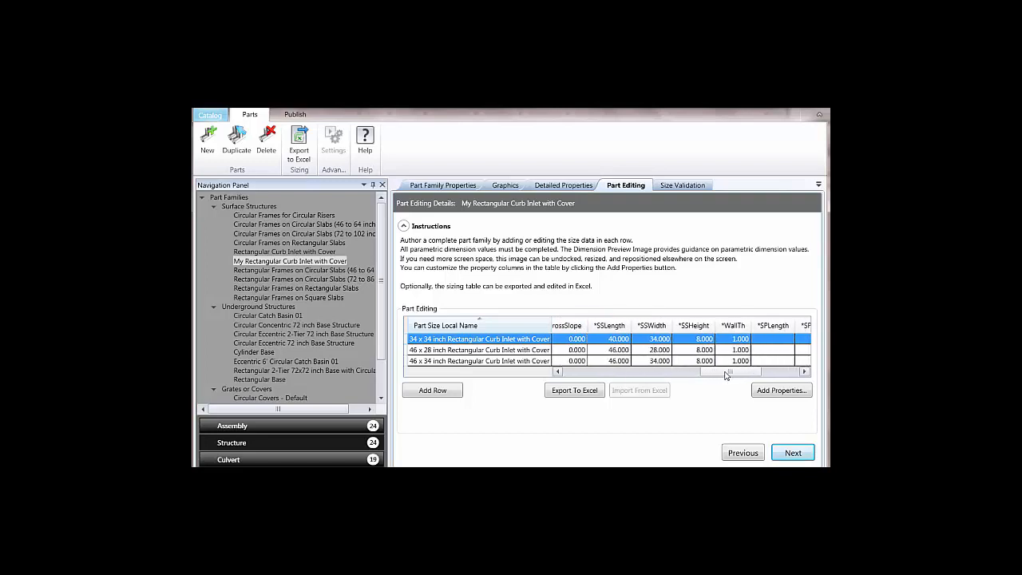
click(625, 342)
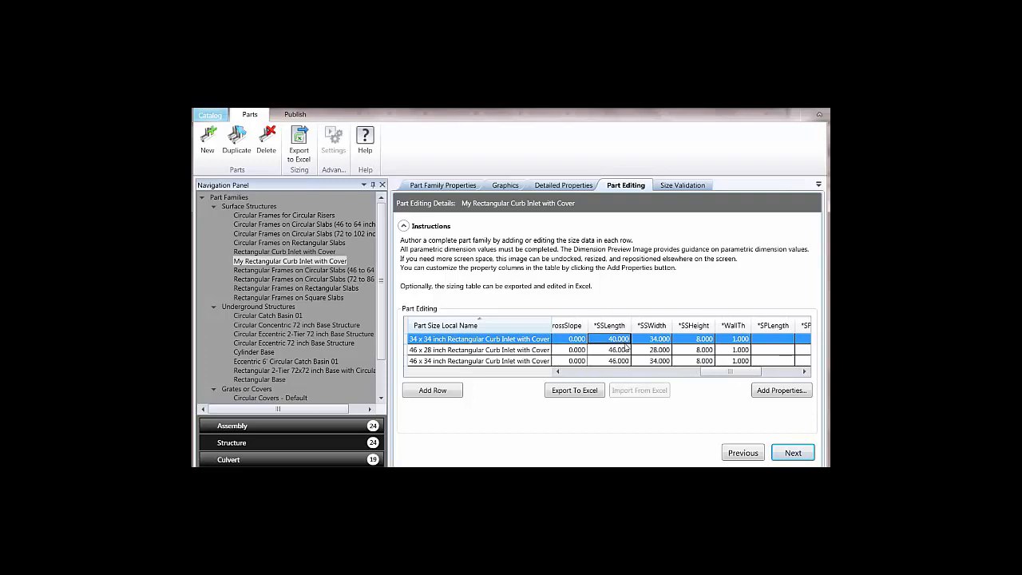
text(34)
click(660, 341)
Check the curb inlet's remaining size parameters against the dimension preview image.
drag(716, 373, 725, 373)
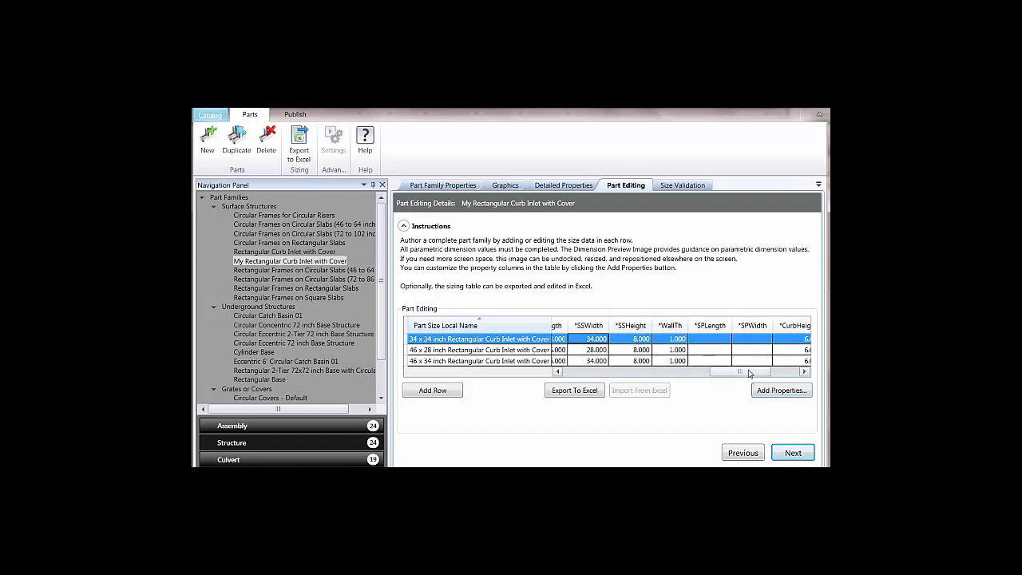
drag(829, 252, 524, 207)
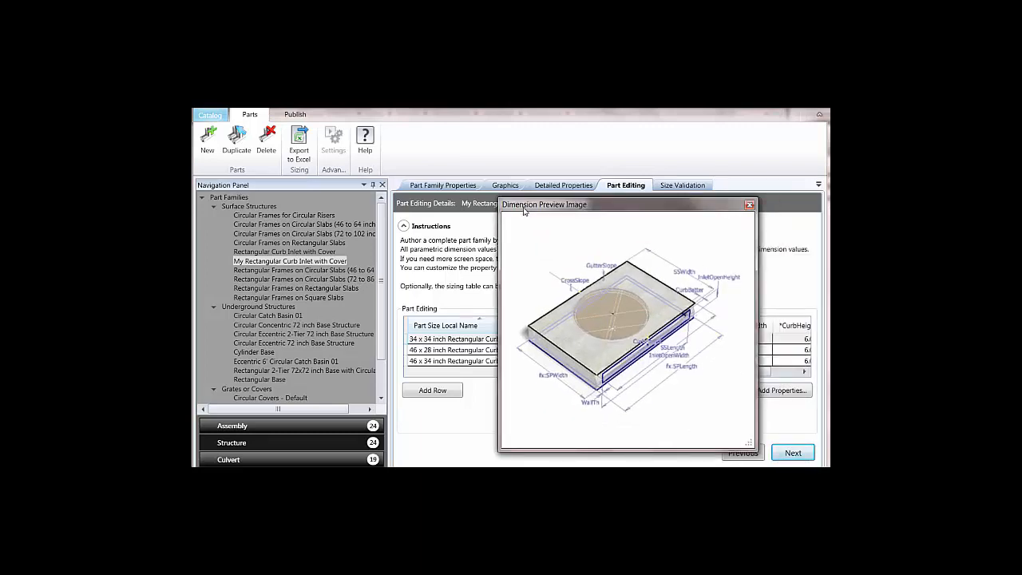
drag(520, 208, 565, 231)
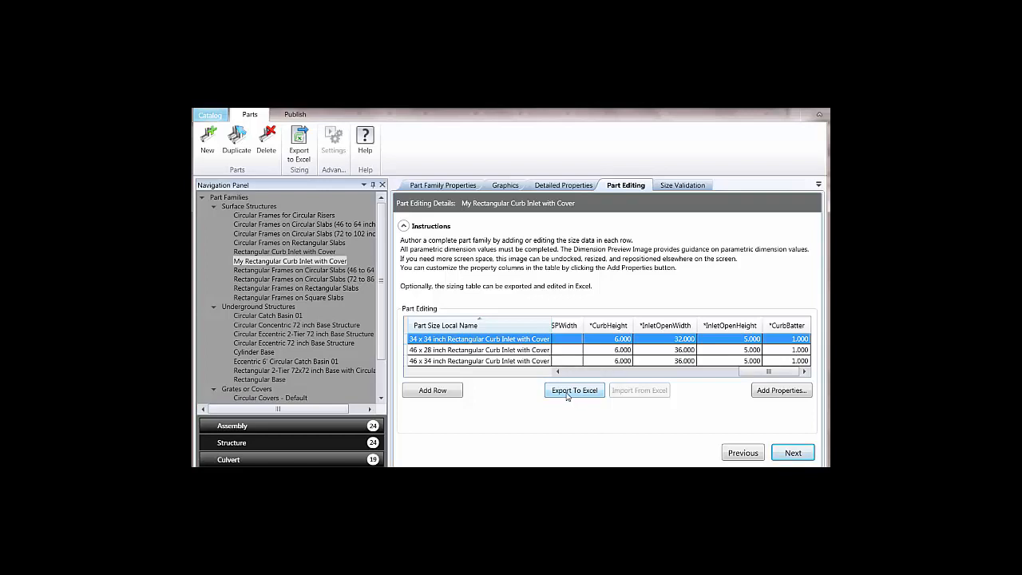
Inspect the curb inlet and its 46x34 size in the size validation preview and finish the part family.
click(792, 452)
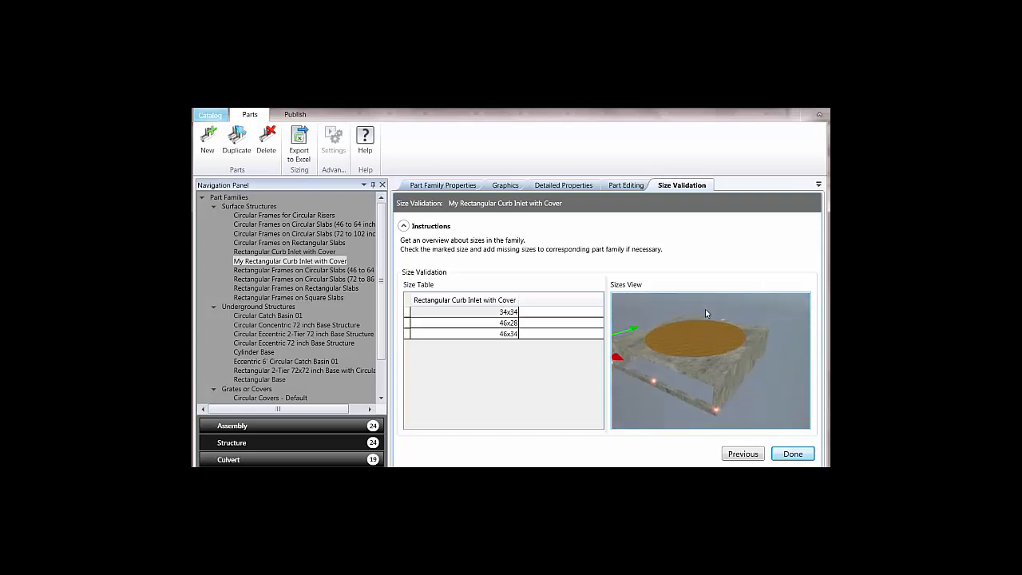
middle_drag(705, 309, 730, 308)
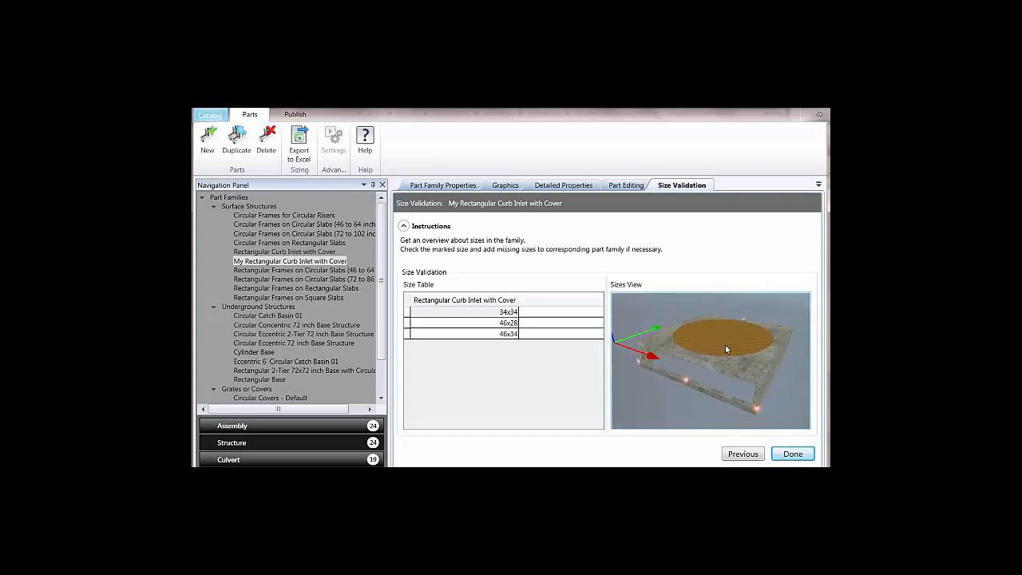
middle_drag(725, 345, 720, 341)
click(501, 334)
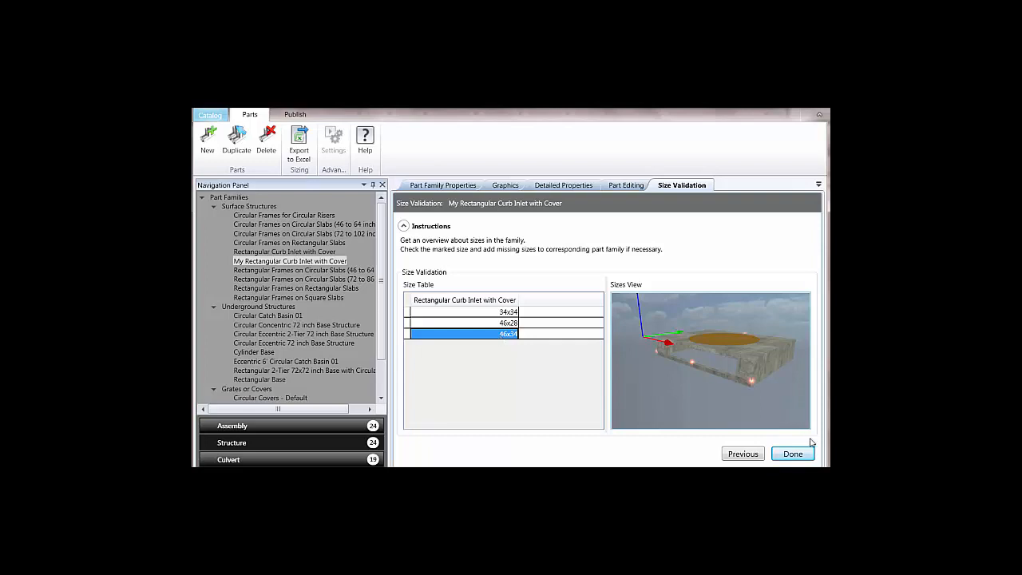
click(791, 455)
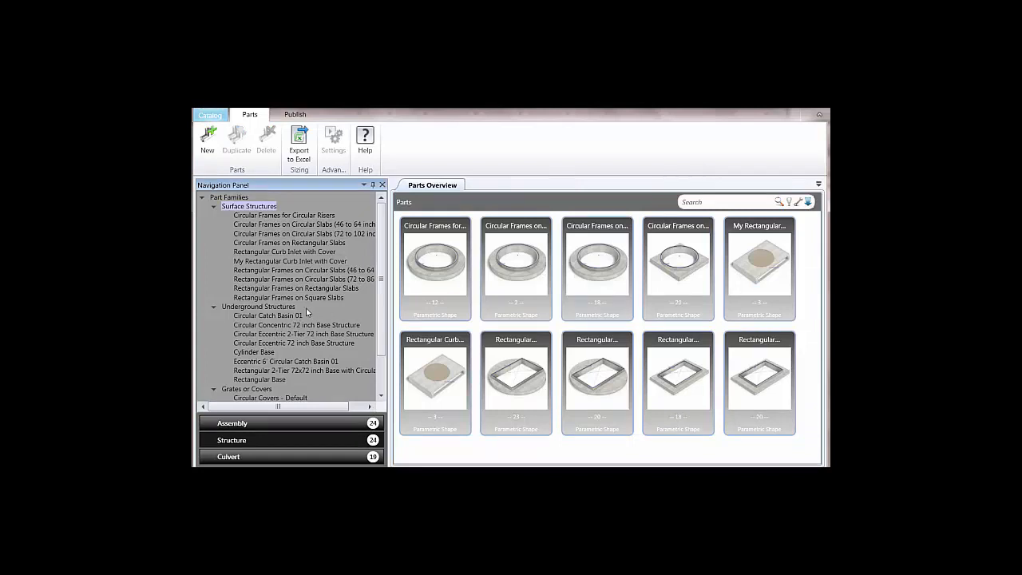
Create a new Inlet or Access Structure assembly with My Rectangular Curb Inlet with Cover as its base part.
click(257, 423)
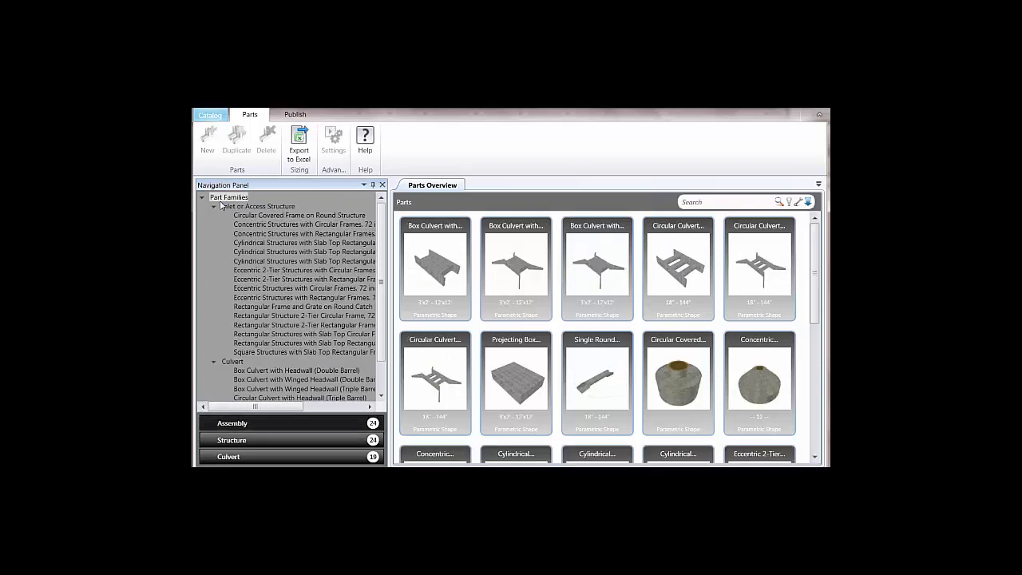
click(247, 206)
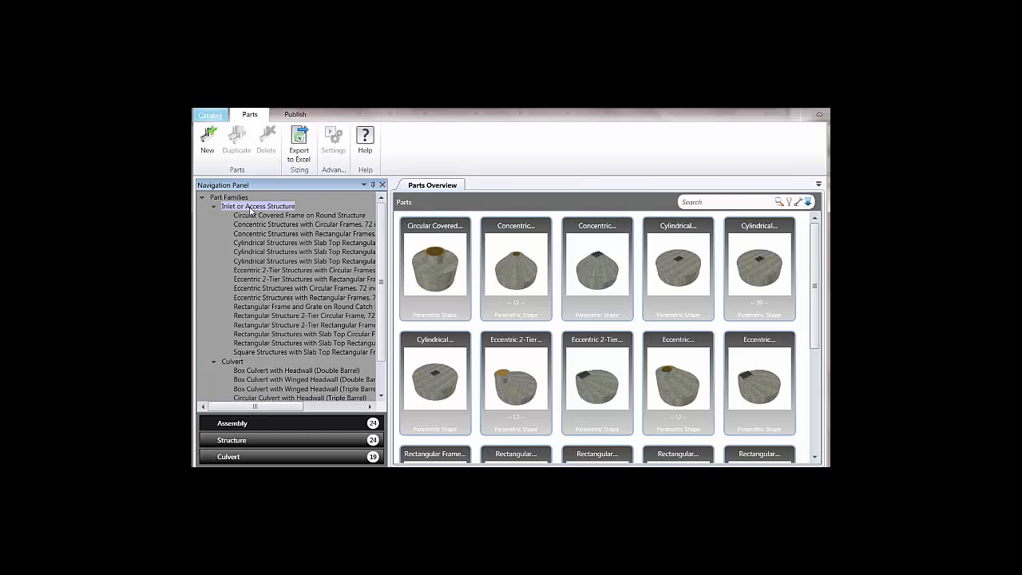
right_click(251, 209)
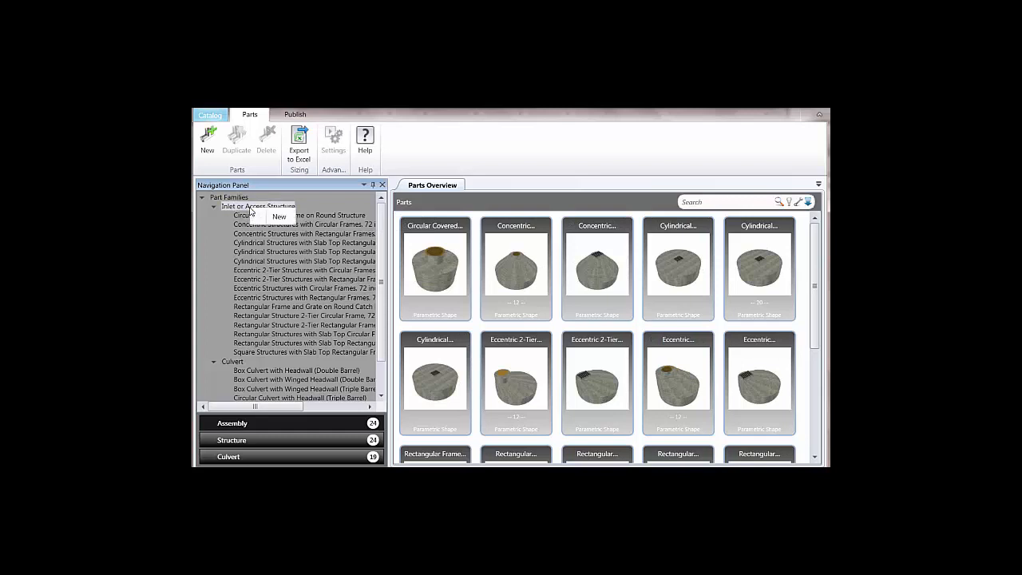
click(279, 216)
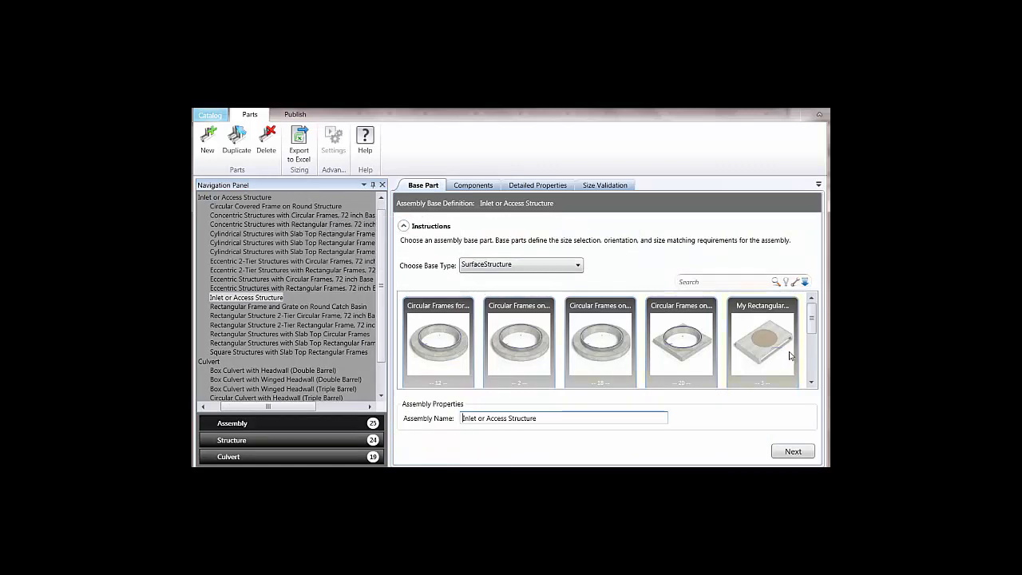
click(767, 347)
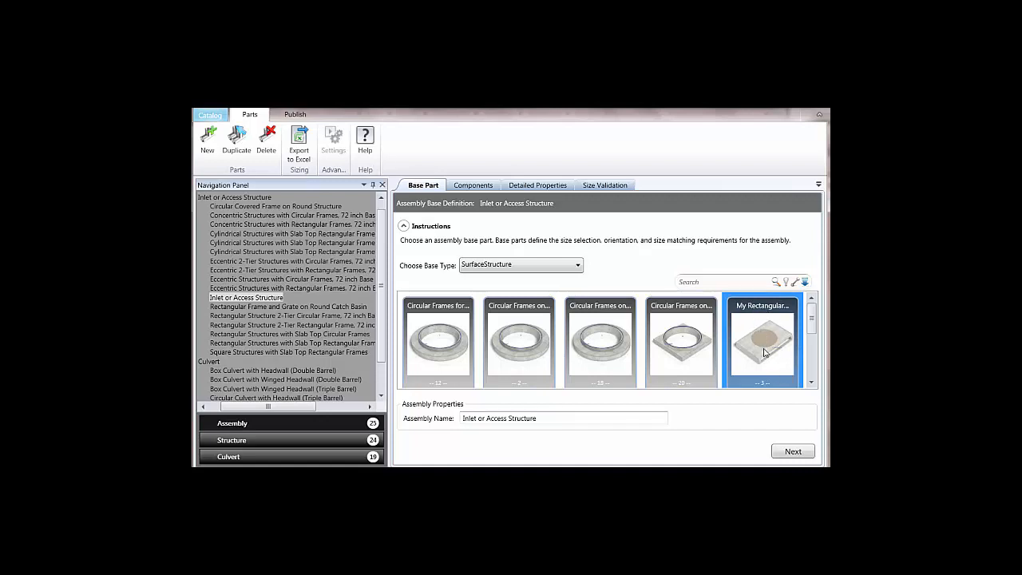
Name the assembly My New Curb Inlet Assembly.
click(538, 418)
drag(537, 418, 430, 429)
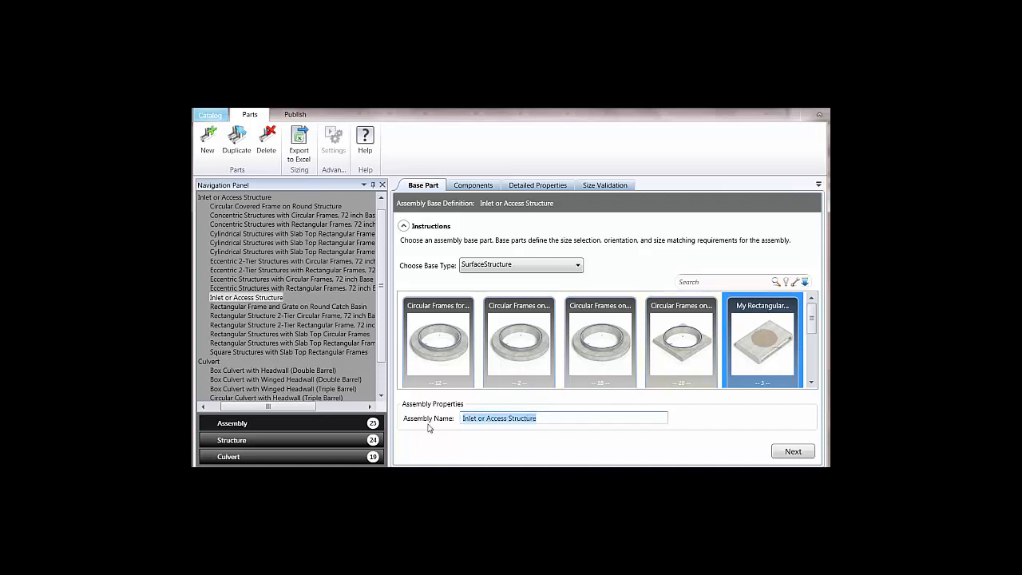
text(My New)
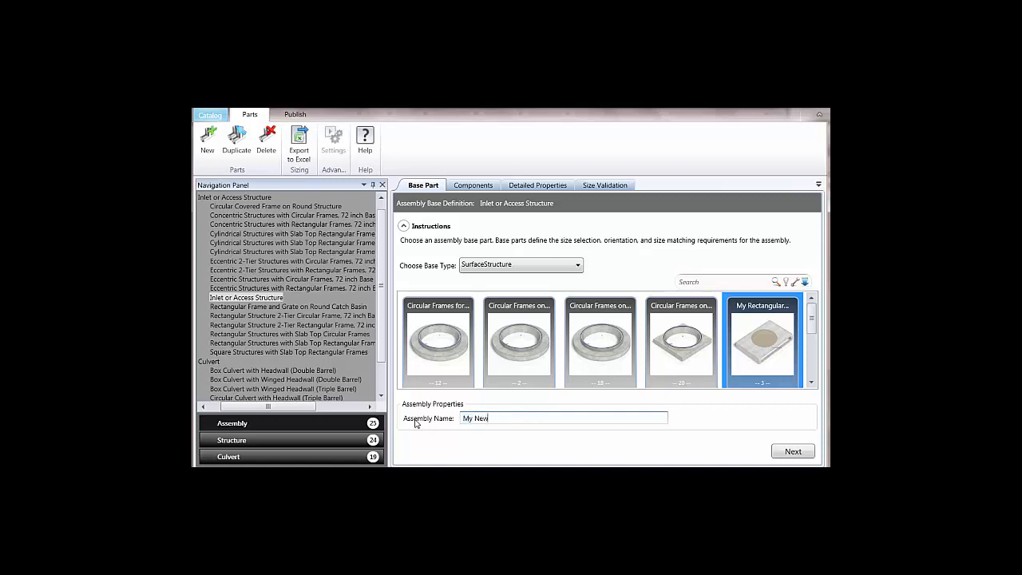
text( Curb Inlet Assembly)
Add the Rectangular Base to the assembly as its underground structure component.
click(790, 451)
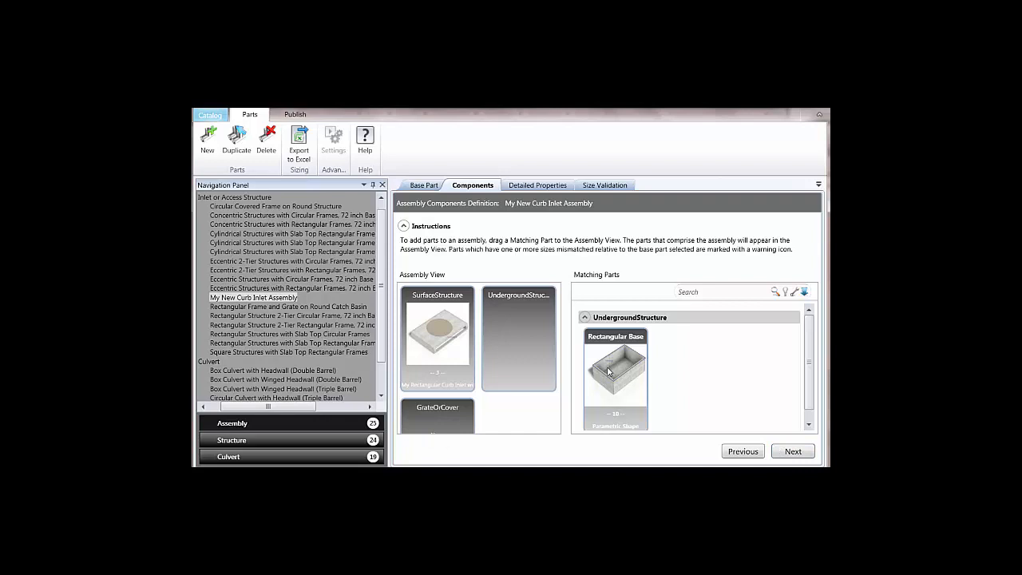
drag(609, 372, 496, 305)
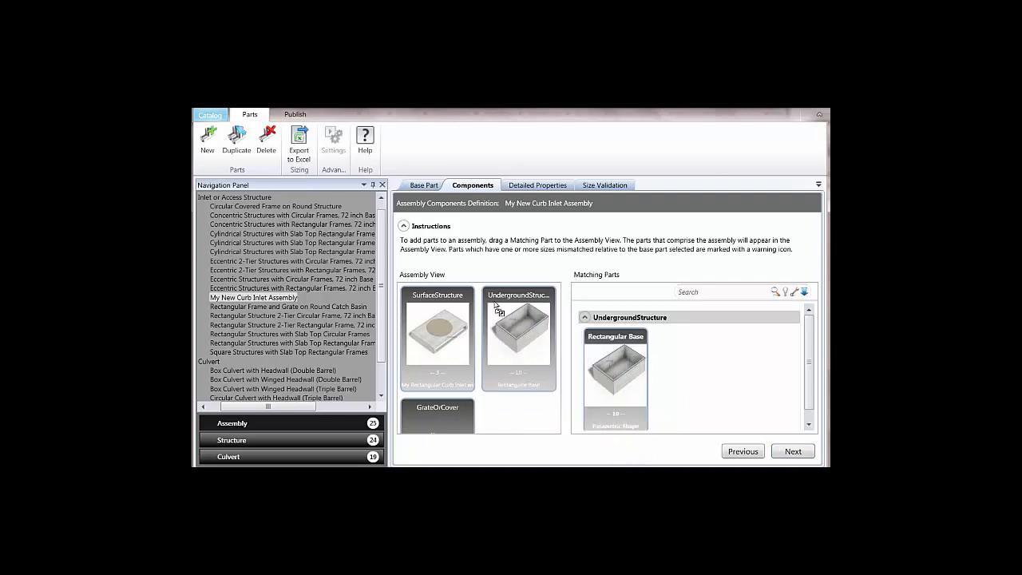
click(792, 452)
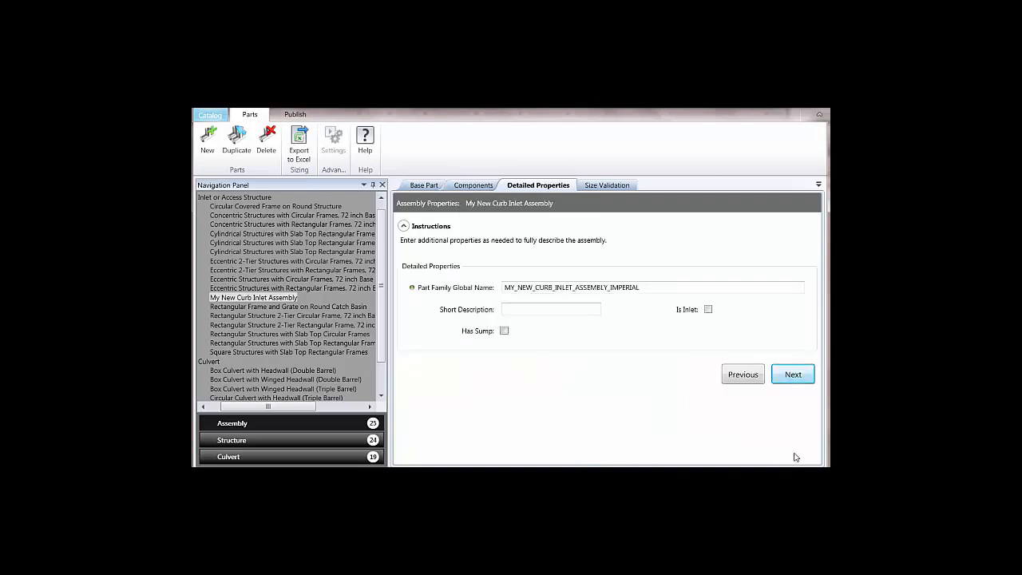
Mark the curb inlet assembly as an inlet with a sump in its detailed properties.
click(708, 309)
click(504, 331)
click(793, 376)
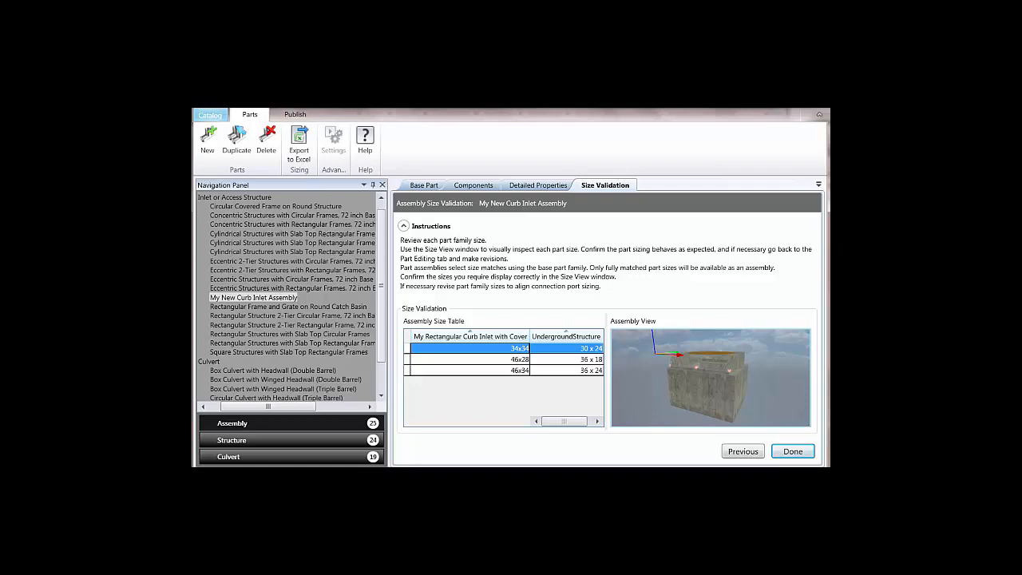
Inspect the assembly sizes 46x28, 46x34 and 34x34 in an undocked size validation view and finish the assembly.
click(505, 361)
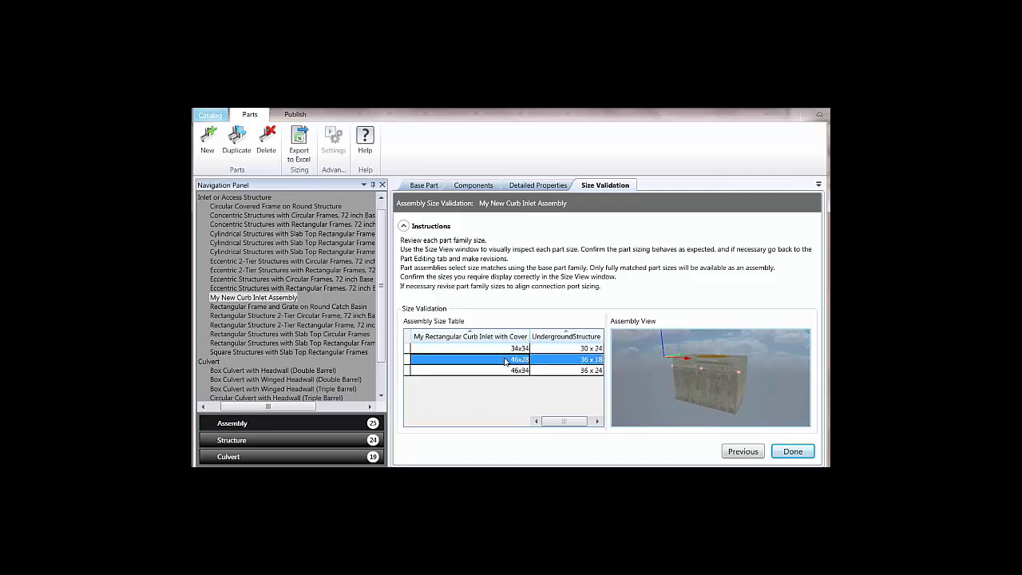
click(508, 372)
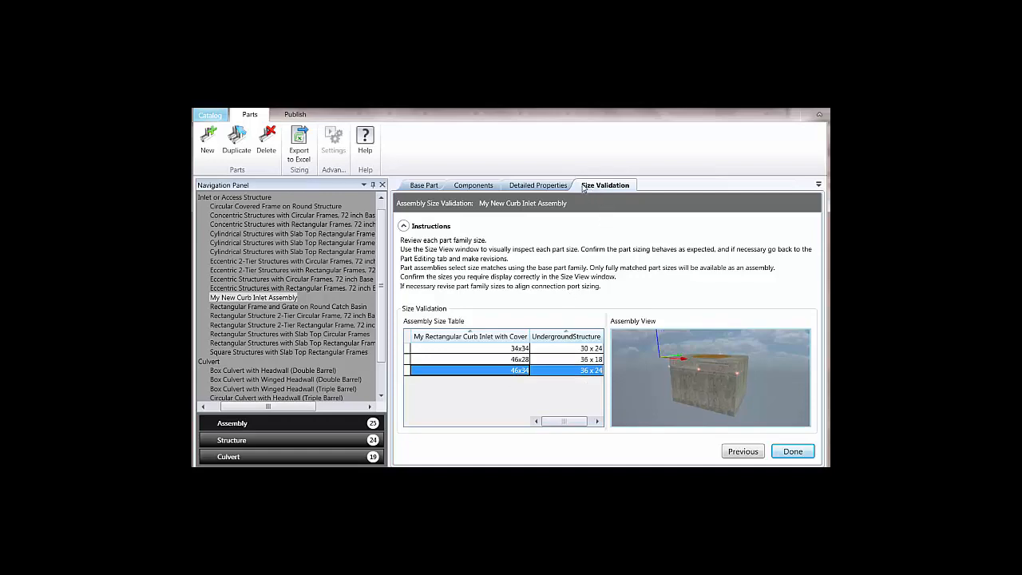
drag(584, 187, 557, 128)
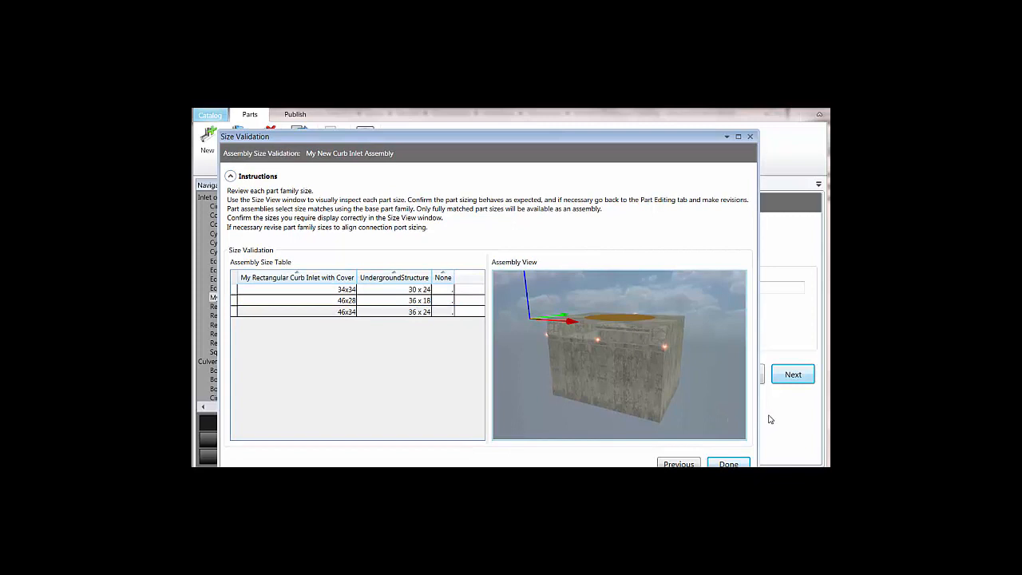
click(311, 292)
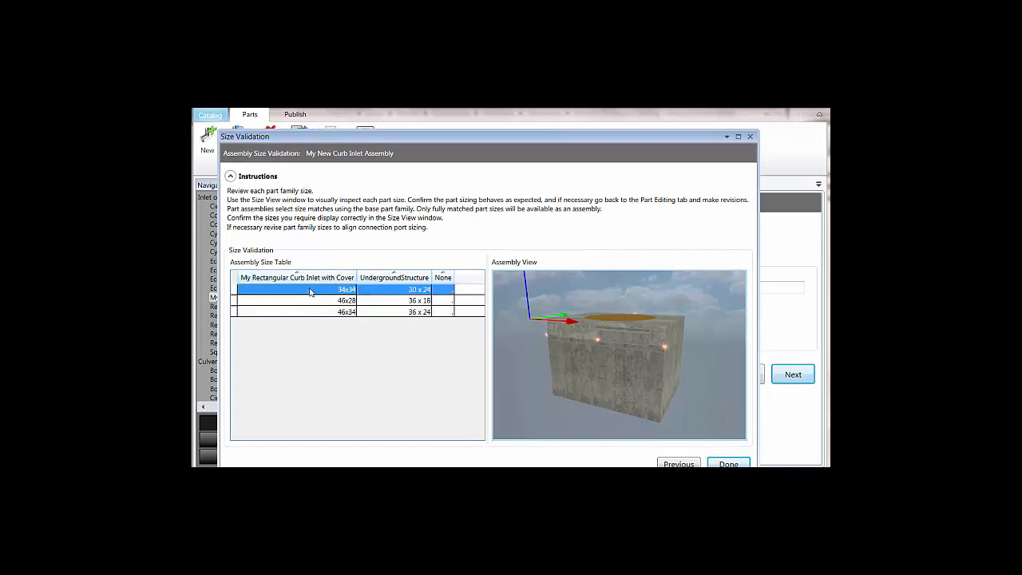
mouse_move(613, 369)
mouse_down()
mouse_move(605, 363)
mouse_move(636, 373)
mouse_move(607, 368)
mouse_up()
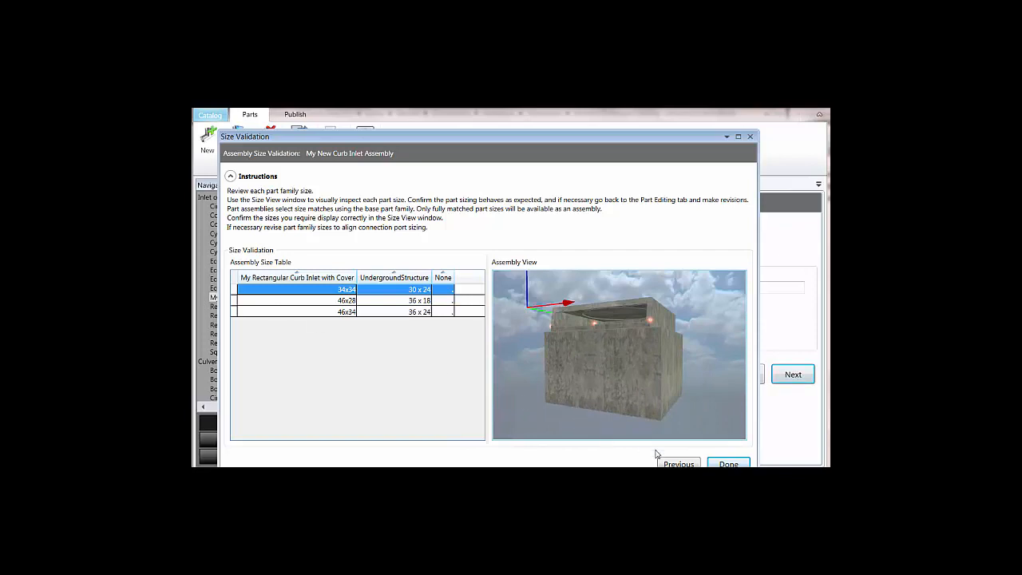
click(728, 463)
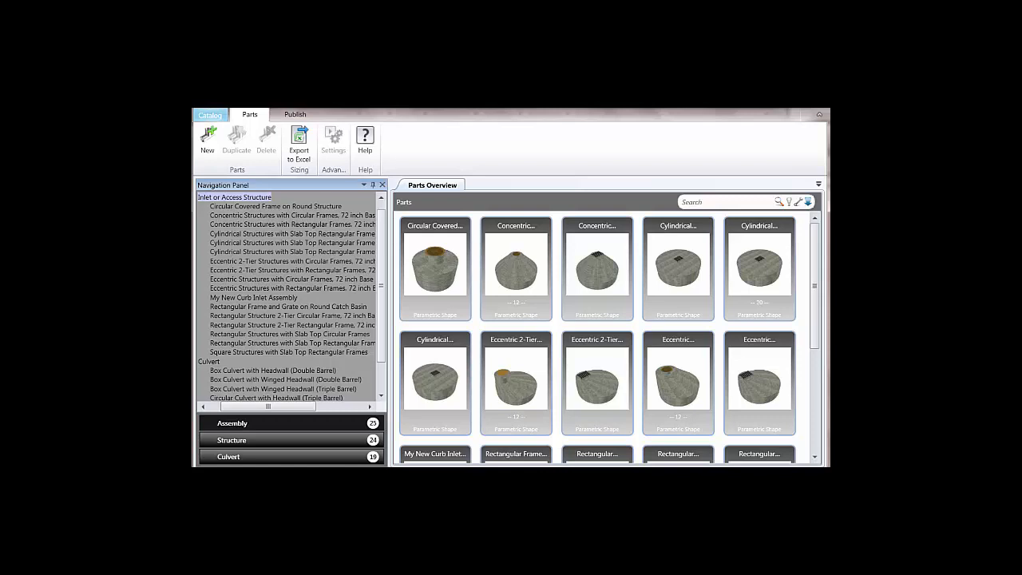
Validate the Generic Drainage Catalog - Imperial and post it.
click(292, 116)
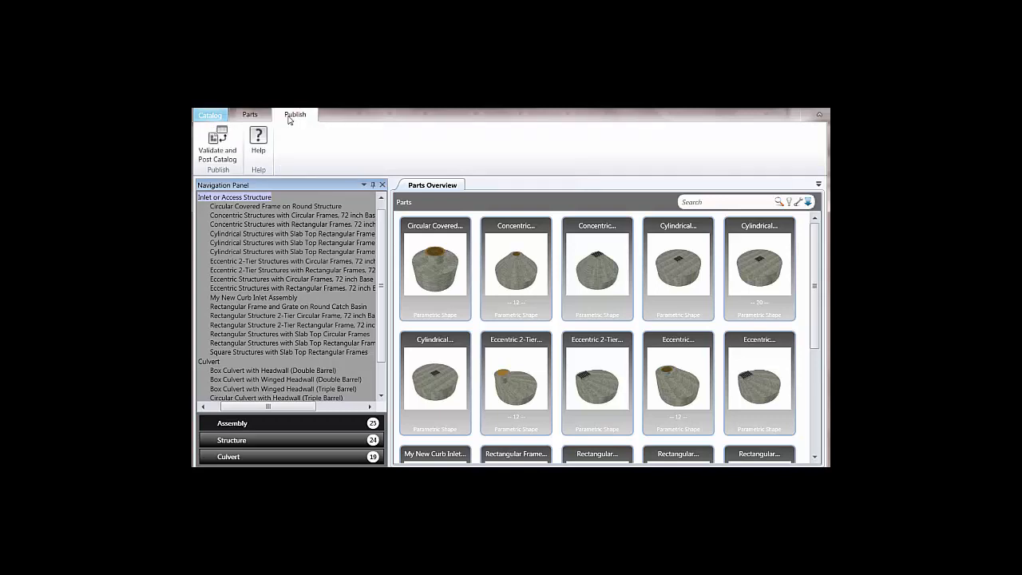
click(220, 143)
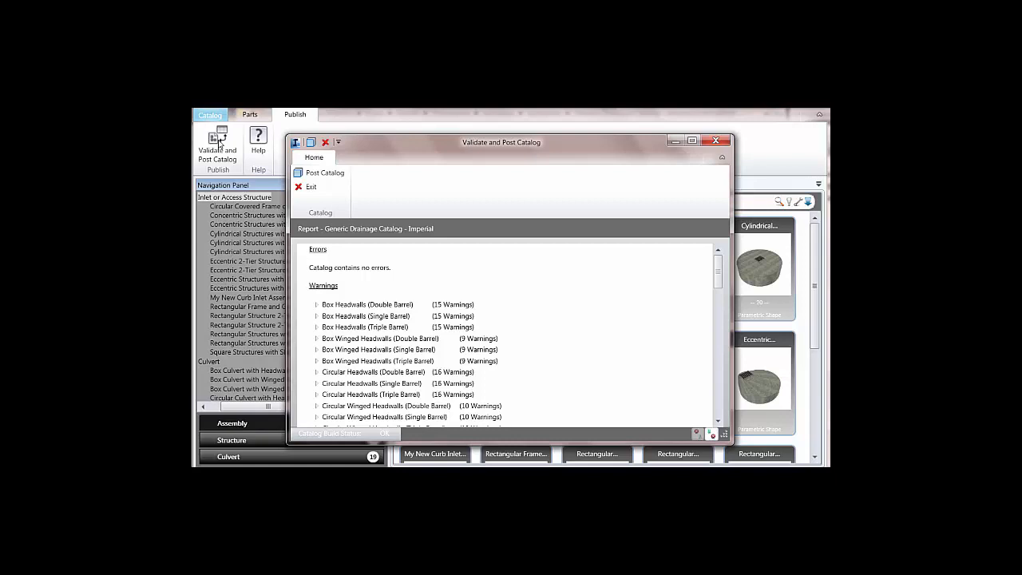
click(315, 175)
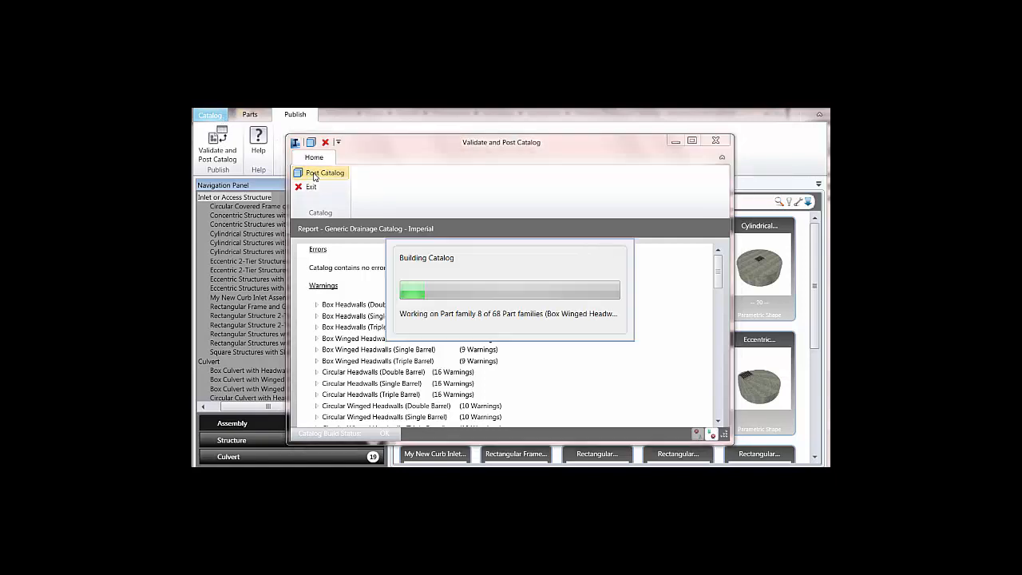